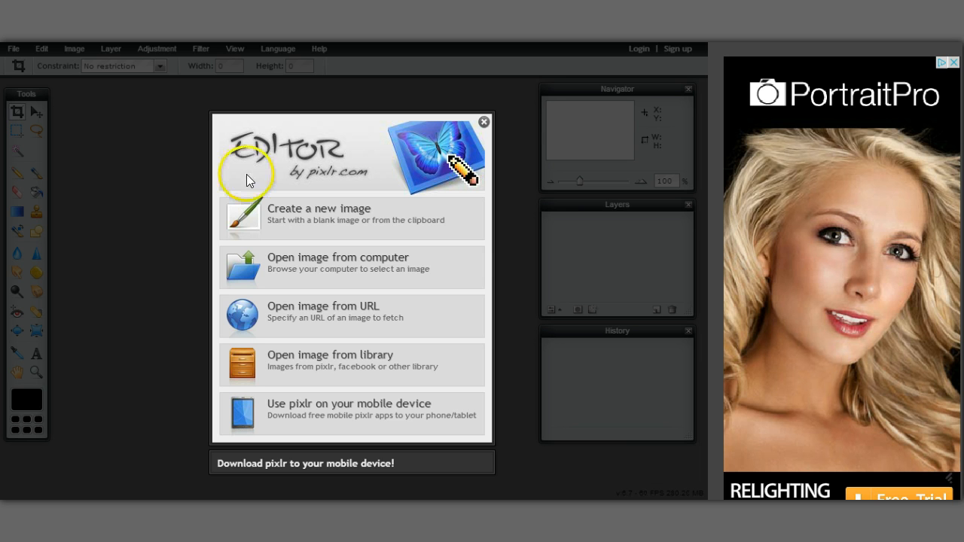
Step: Open the moss photo 001.JPG from the Pictures folder in Pixlr Editor
click(315, 262)
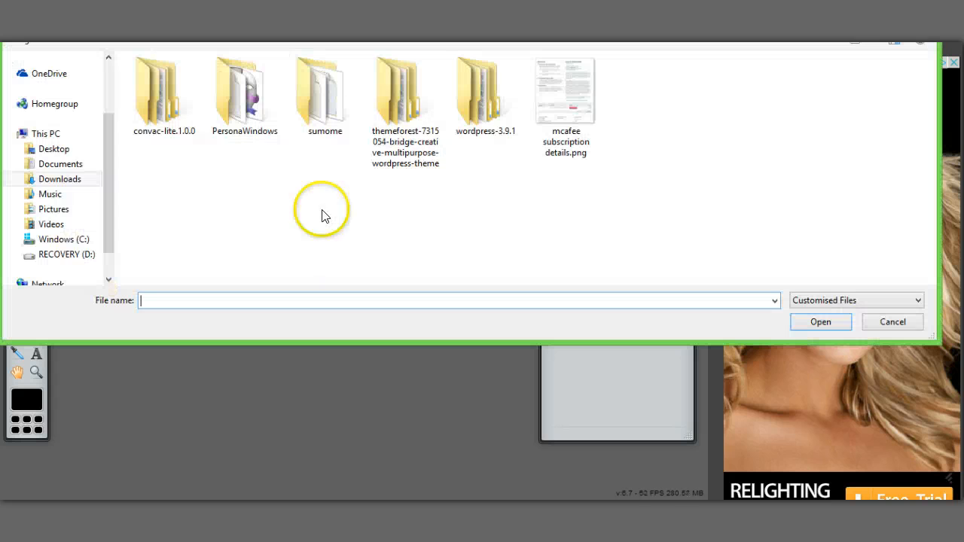
click(53, 209)
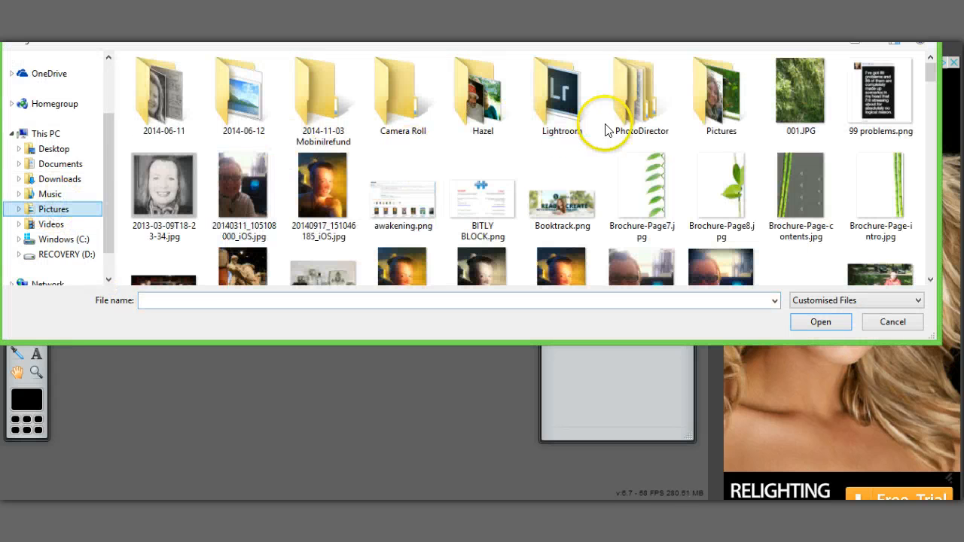
double_click(784, 95)
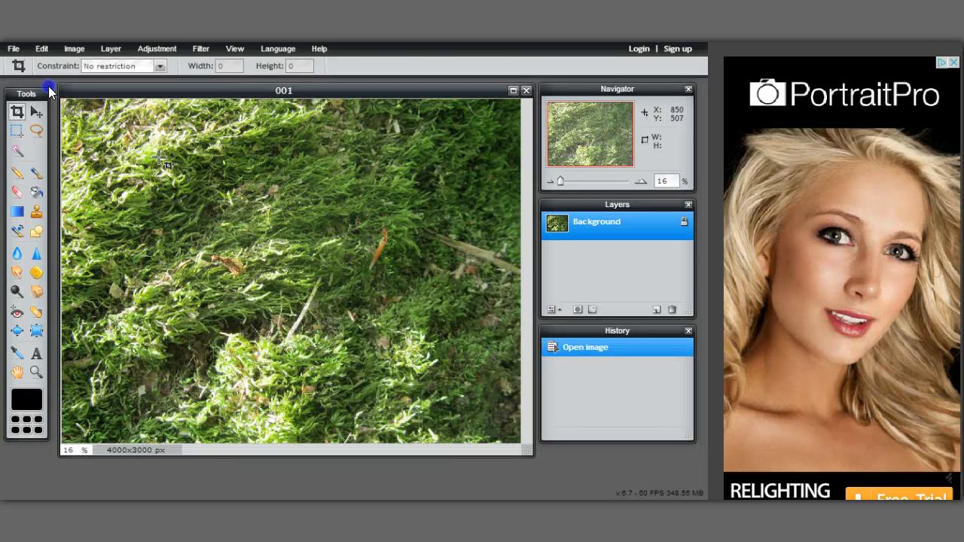
Step: Apply a Box blur filter with amount 44 to the moss photo
click(111, 50)
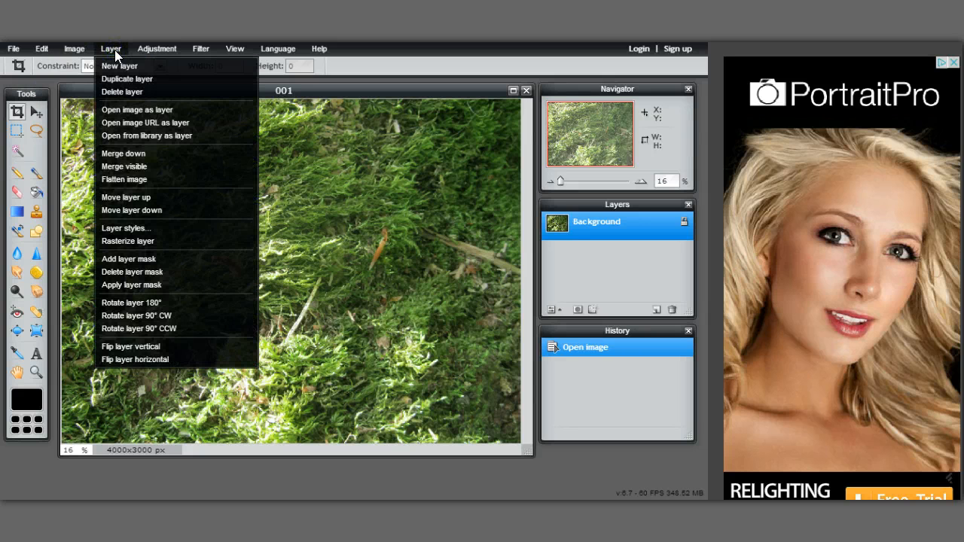
click(144, 47)
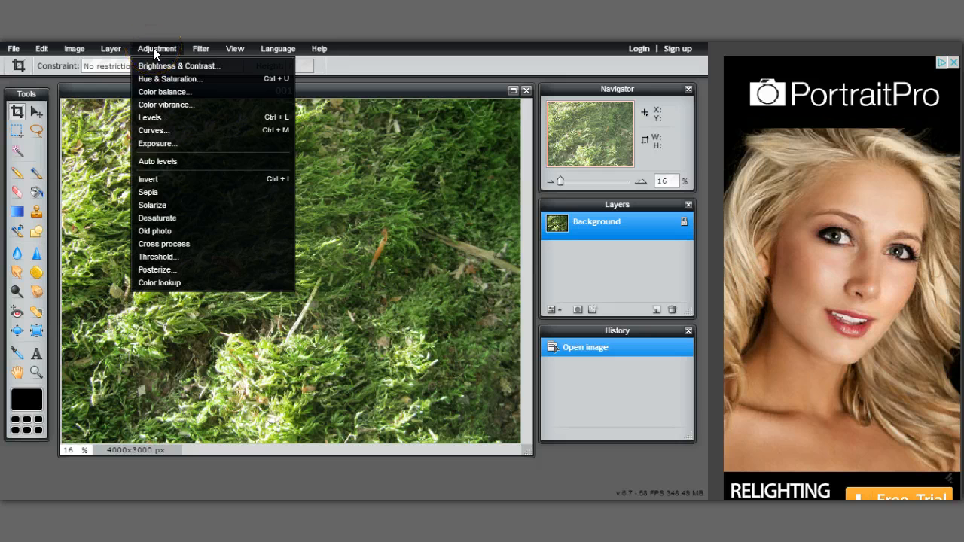
click(201, 49)
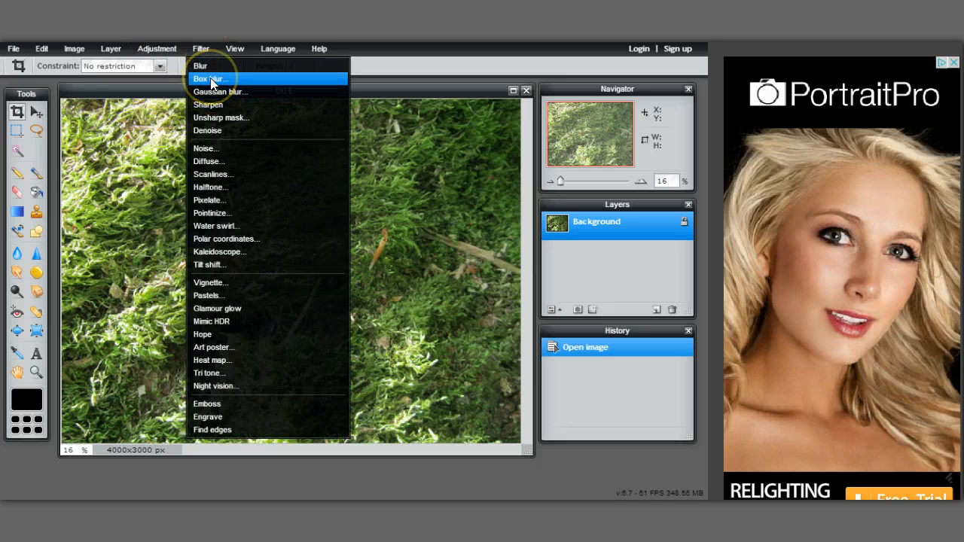
click(210, 79)
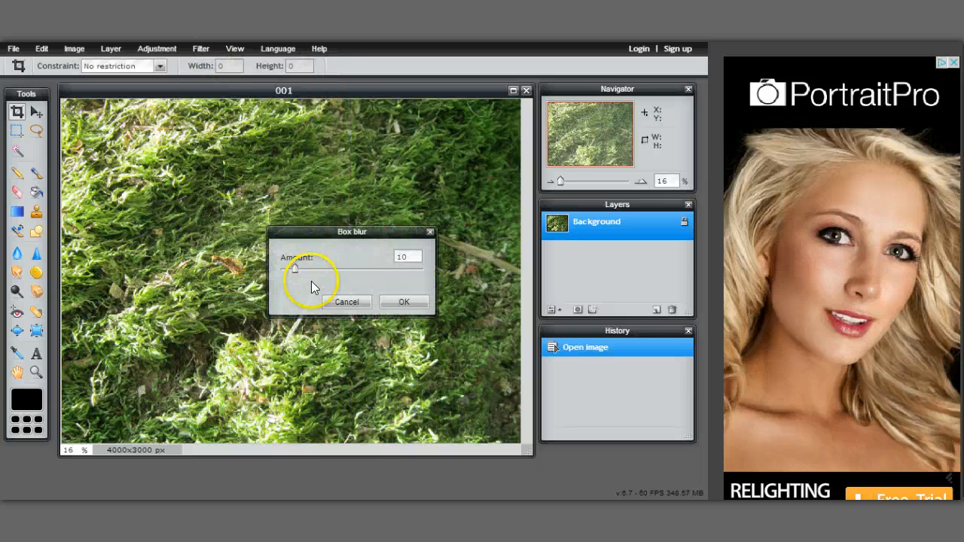
drag(294, 270, 343, 276)
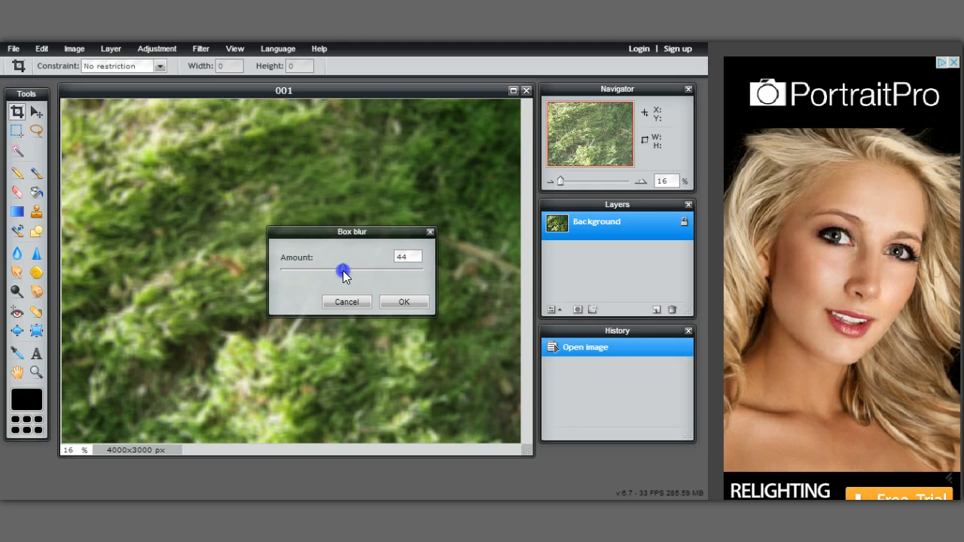
click(400, 301)
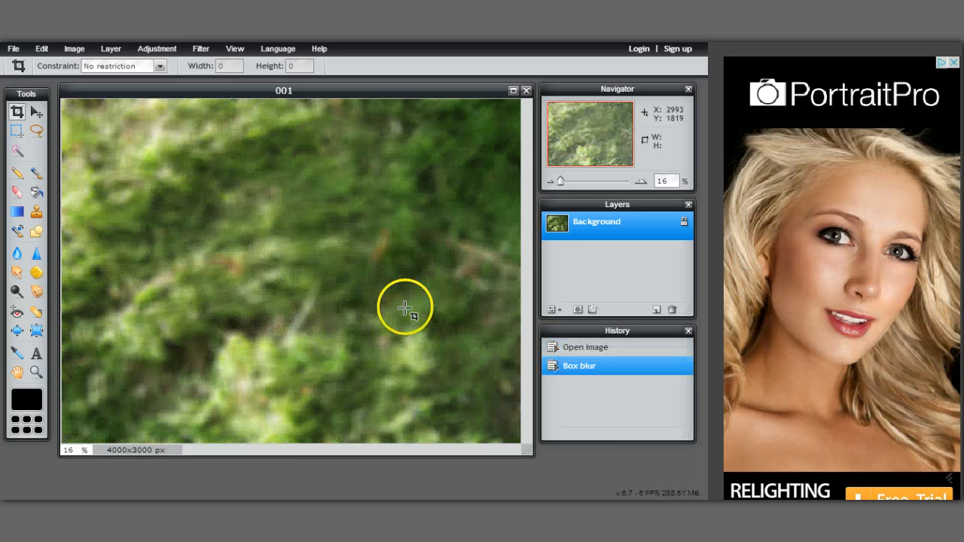
click(160, 51)
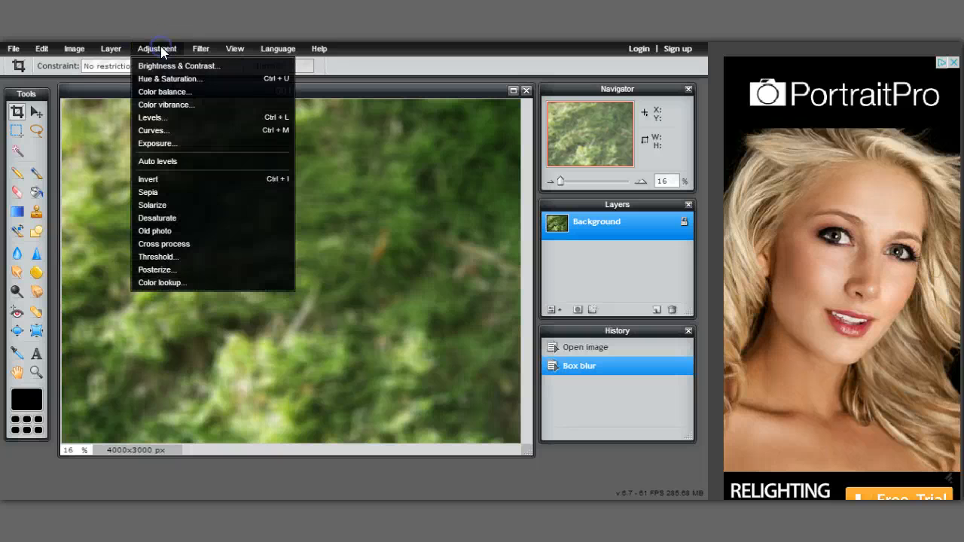
Step: Apply Color balance with red −24, green 35 and blue −24
click(173, 92)
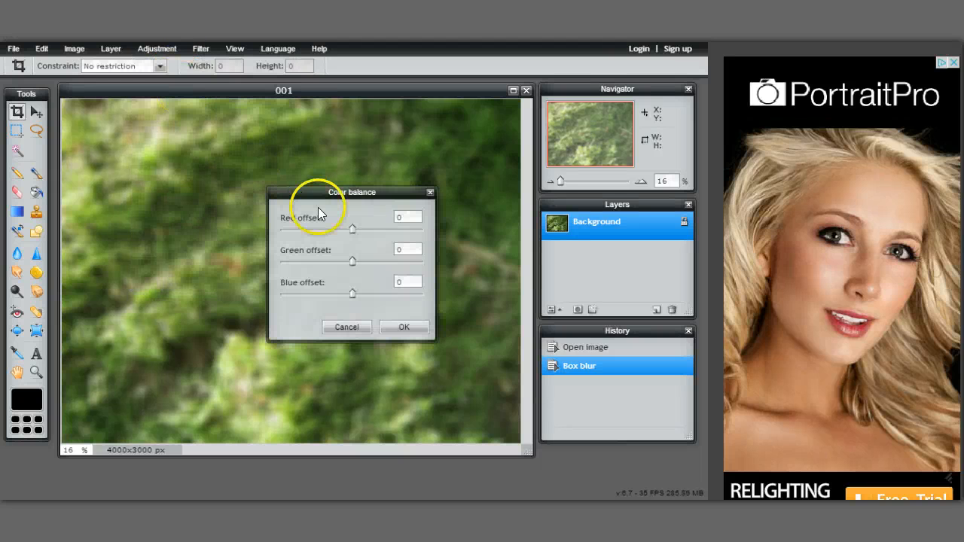
drag(354, 261, 379, 263)
mouse_move(352, 293)
mouse_down()
mouse_move(317, 298)
mouse_move(336, 298)
mouse_up()
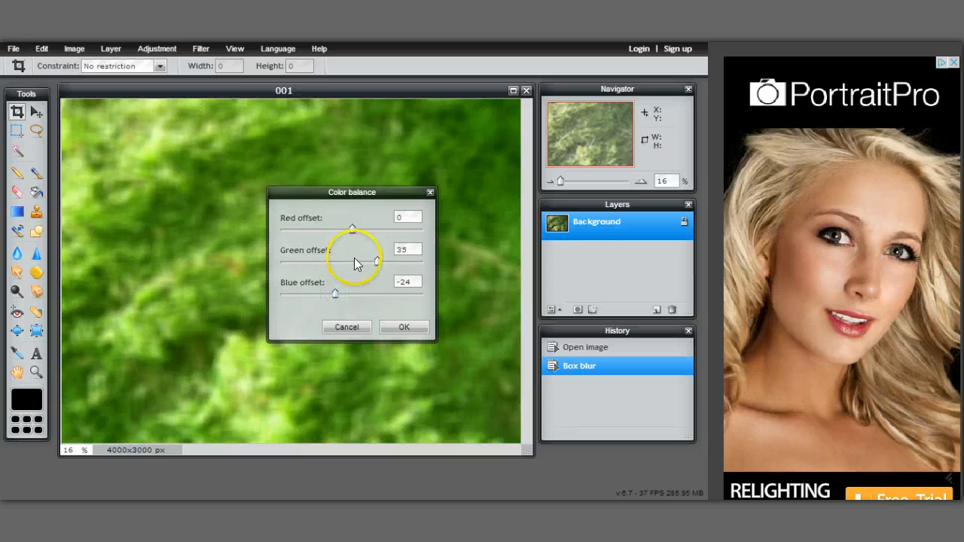
drag(351, 226, 336, 228)
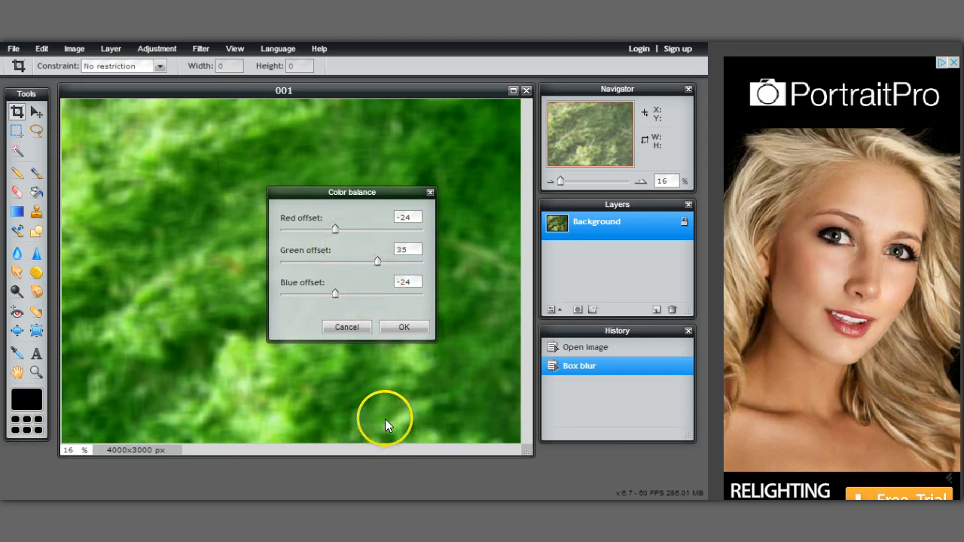
click(411, 326)
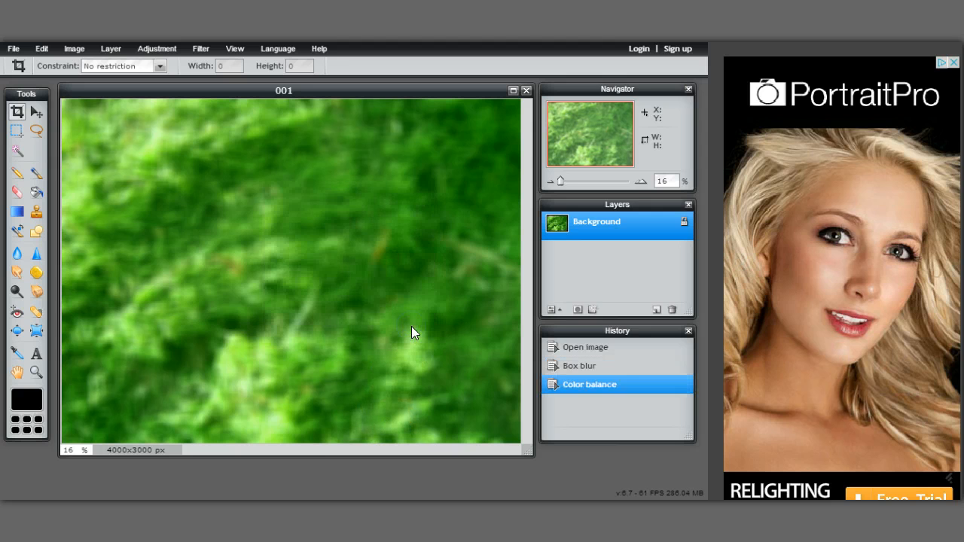
click(162, 53)
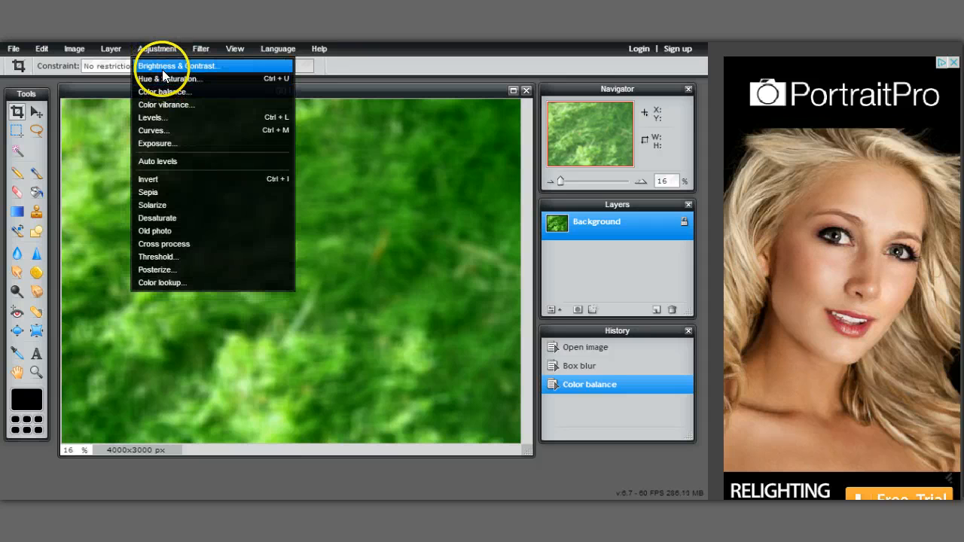
Step: Set Brightness & Contrast to brightness −20 and contrast 28
click(162, 67)
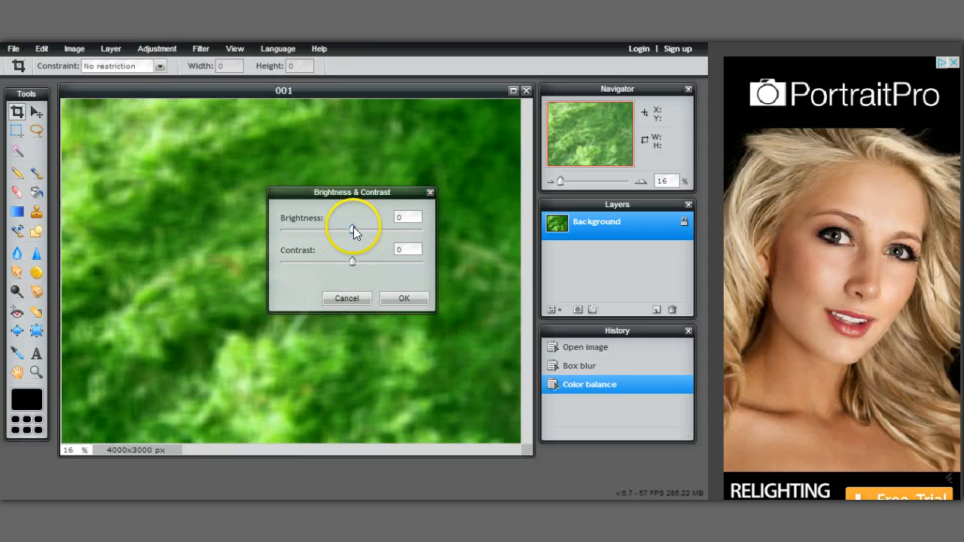
drag(353, 227, 374, 267)
click(397, 300)
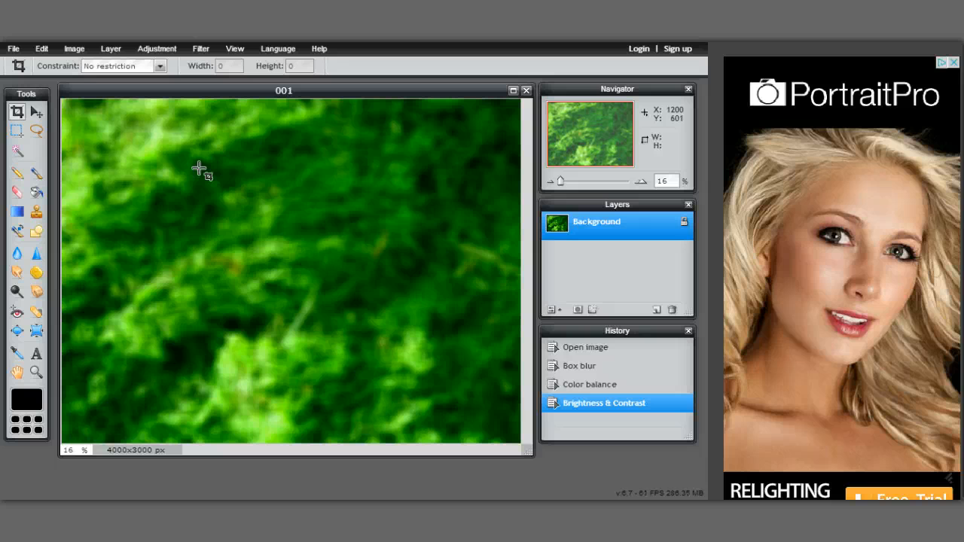
click(151, 51)
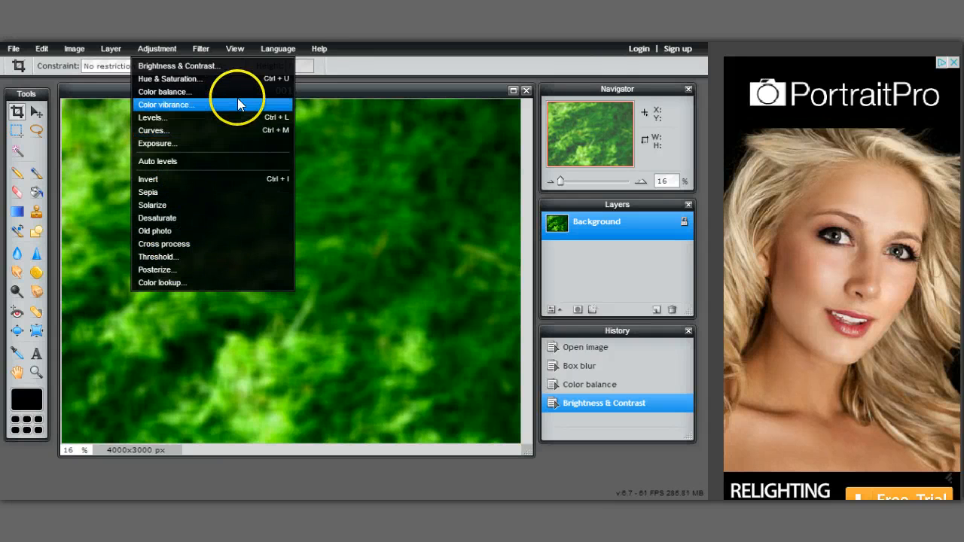
Step: Apply the Vignette filter with size 26 to the photo
click(200, 49)
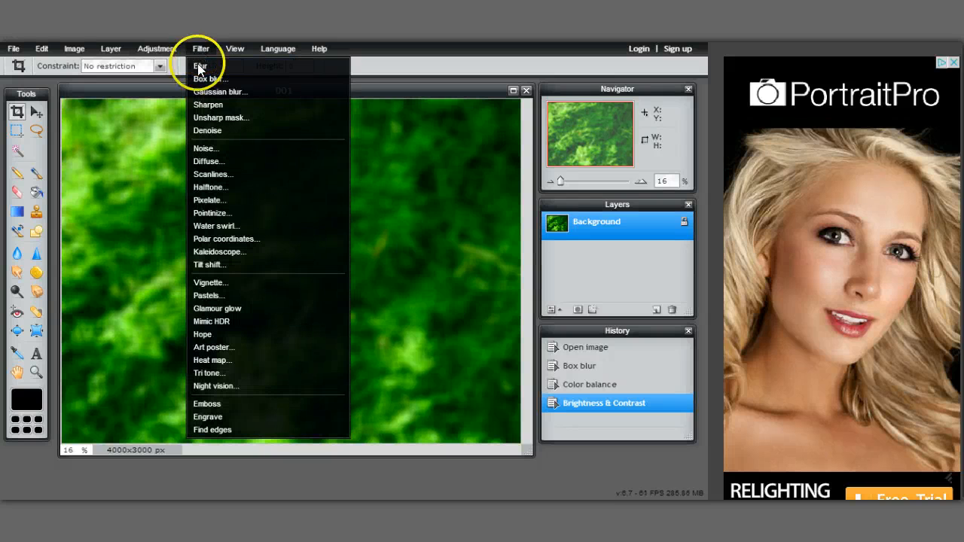
click(216, 283)
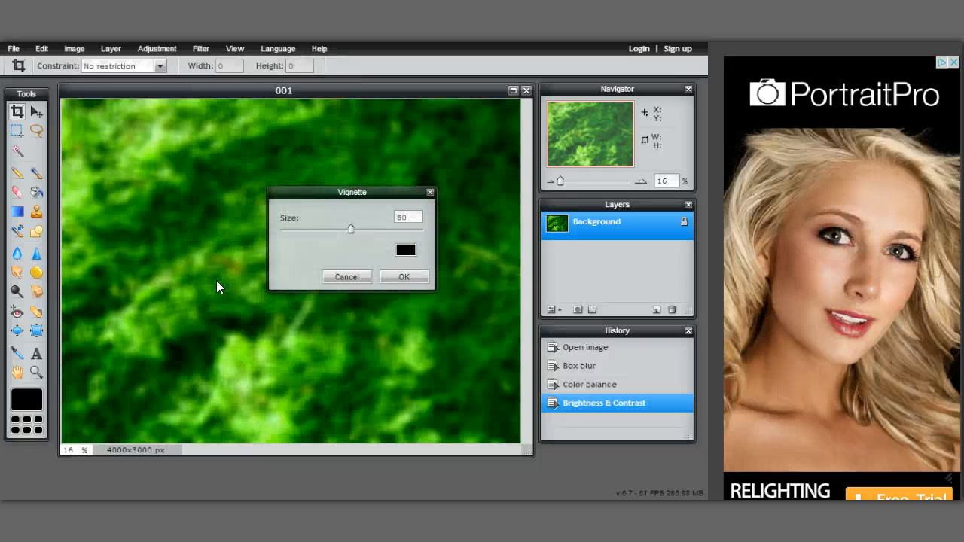
click(352, 228)
drag(352, 228, 316, 228)
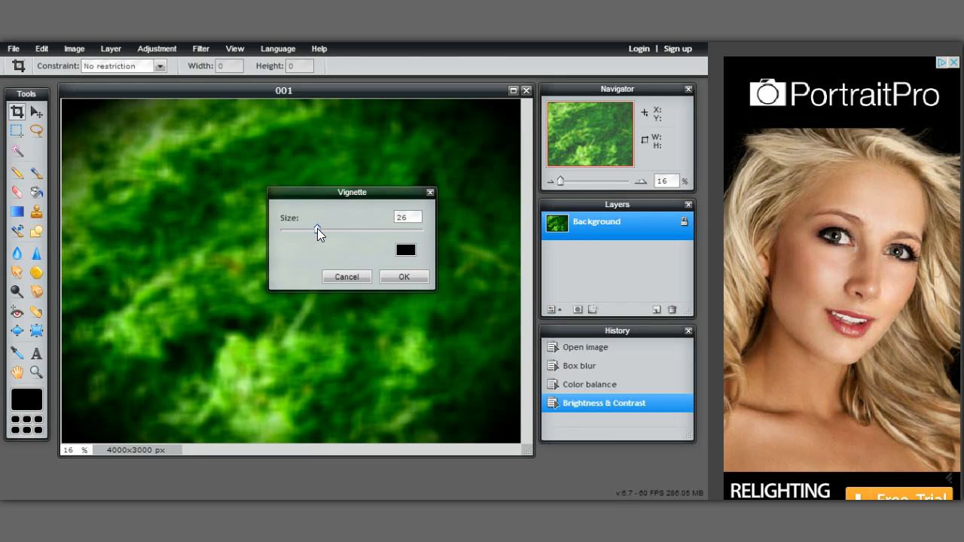
click(317, 229)
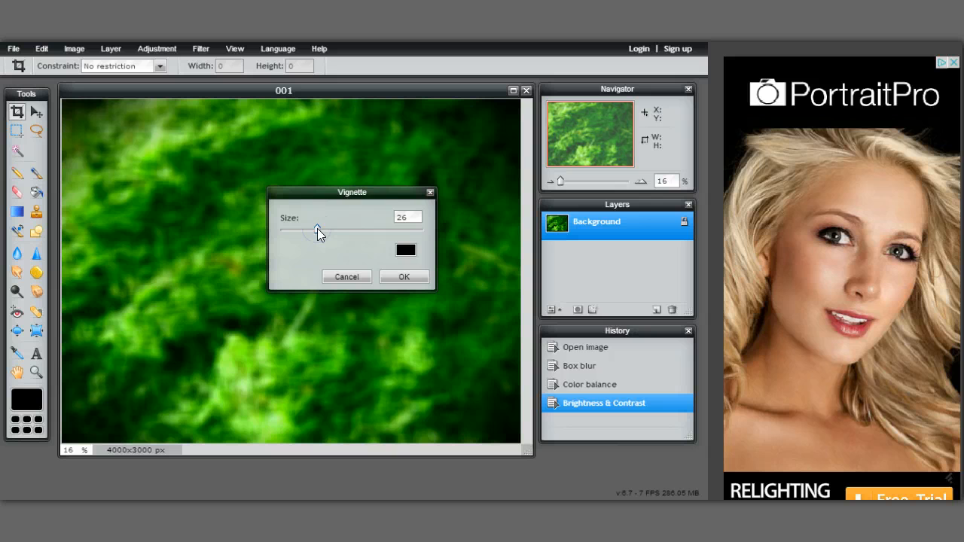
click(403, 278)
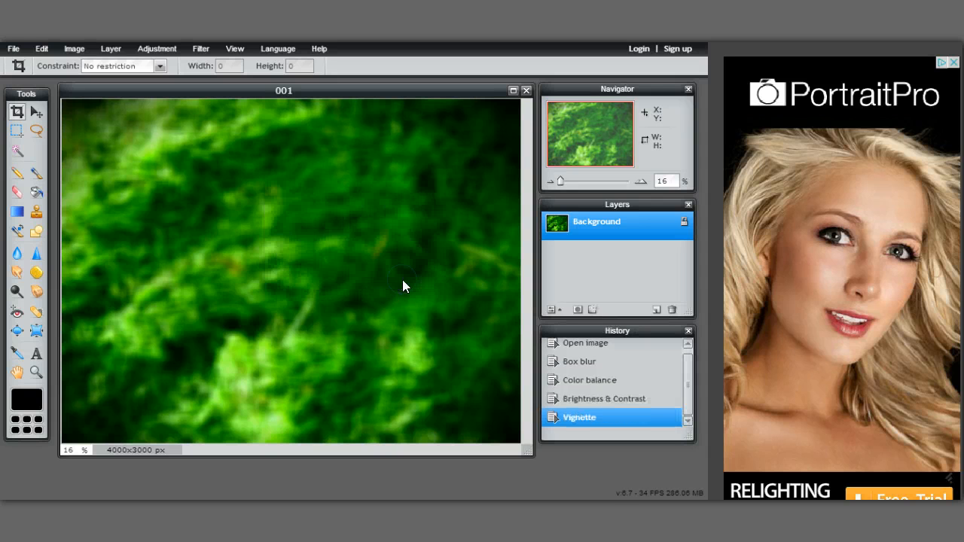
Step: Save the edited image as PNG file 0012.png in the Pictures folder
click(13, 50)
click(31, 126)
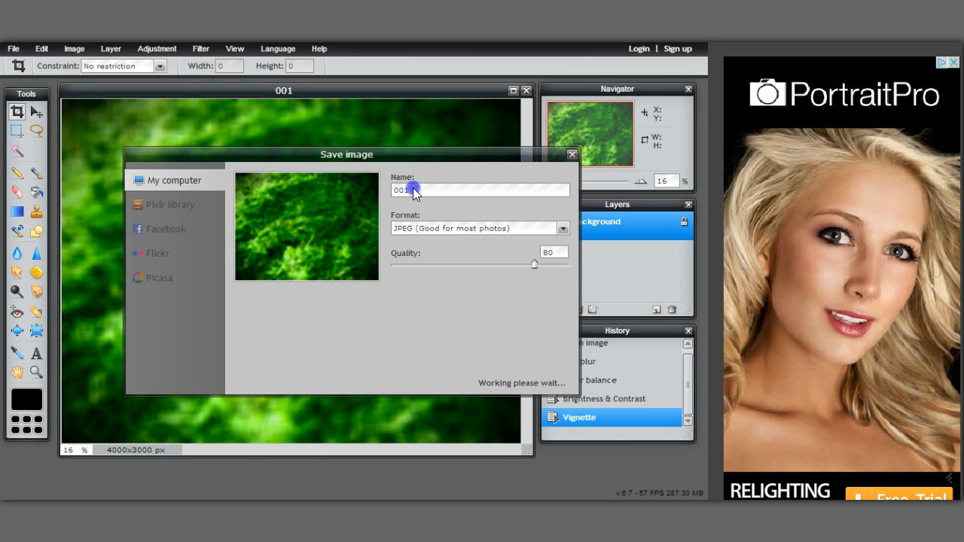
click(413, 188)
text(2)
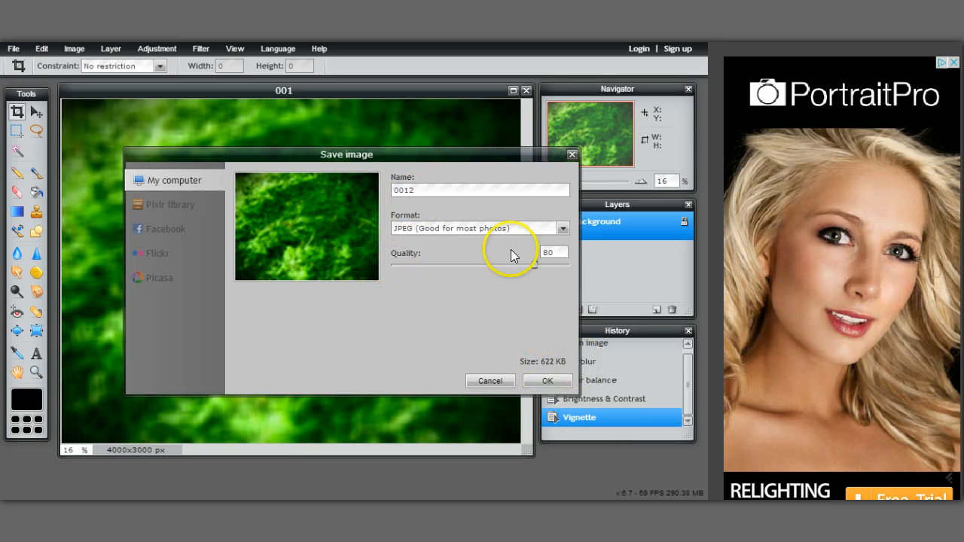
click(563, 228)
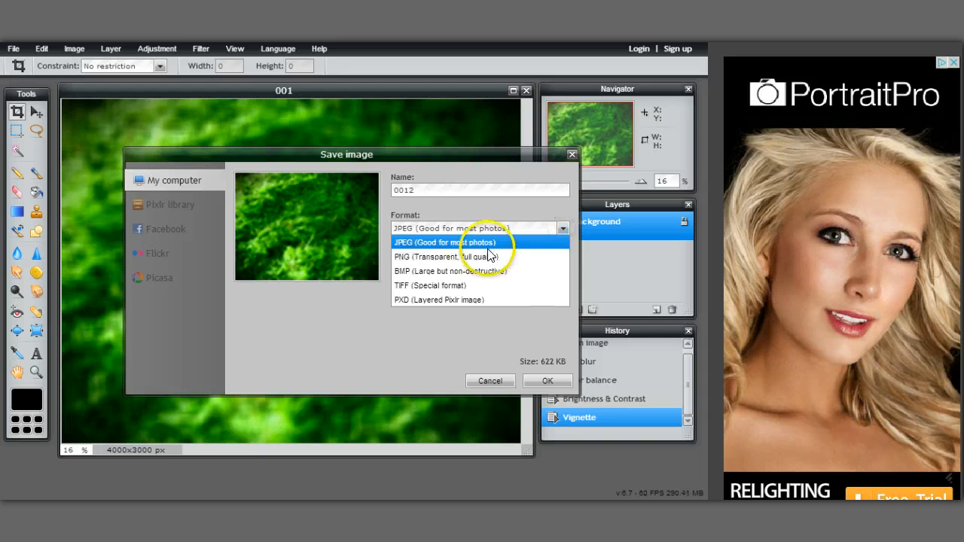
click(490, 258)
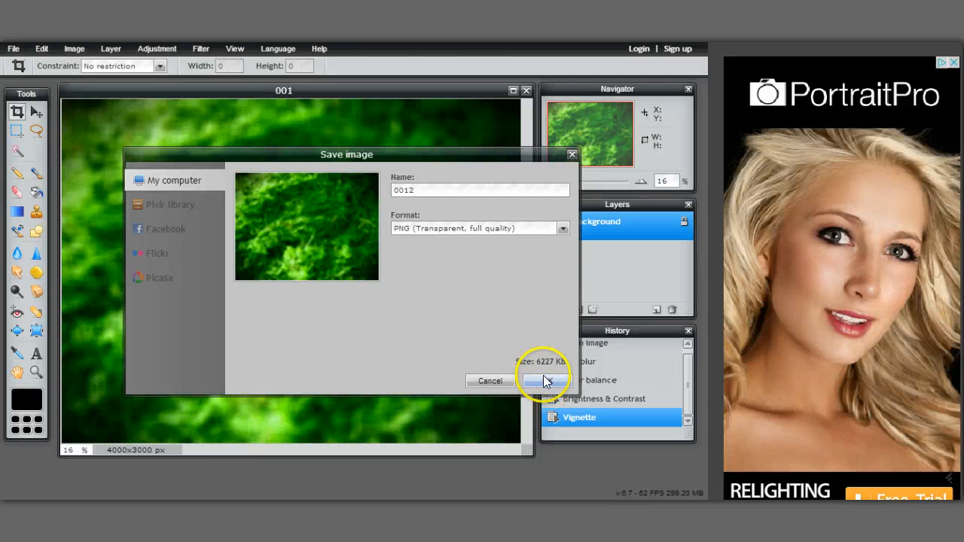
click(544, 378)
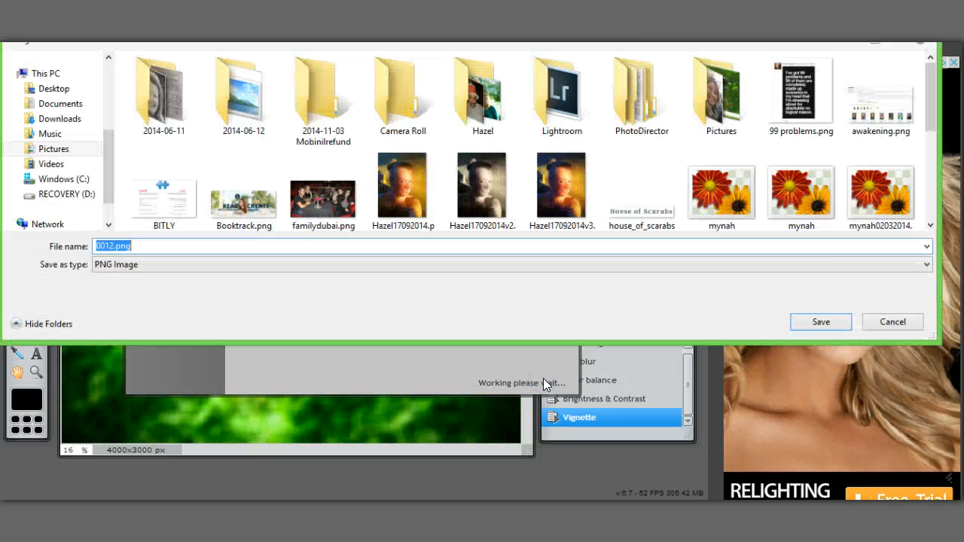
click(809, 322)
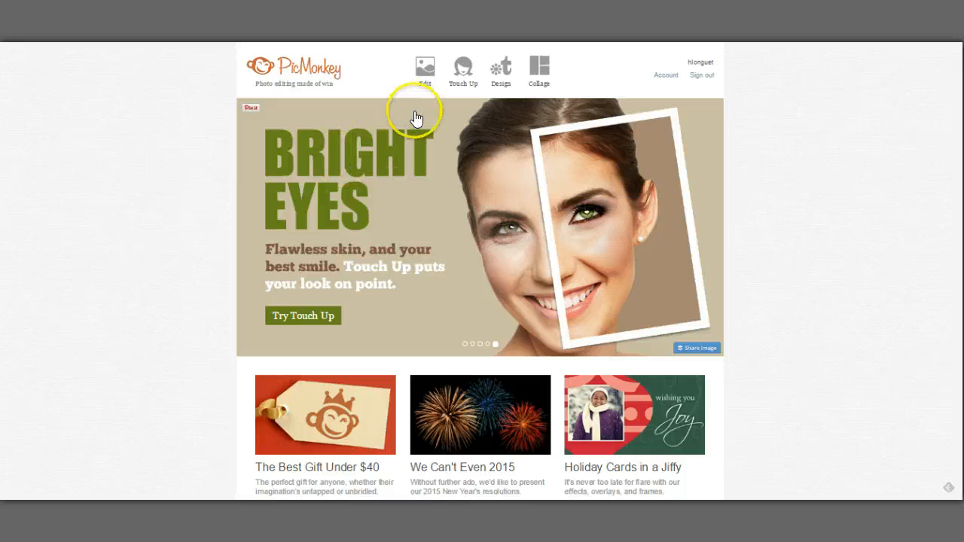
Step: Open 0012.png from the Pictures folder in the PicMonkey editor
mouse_move(441, 95)
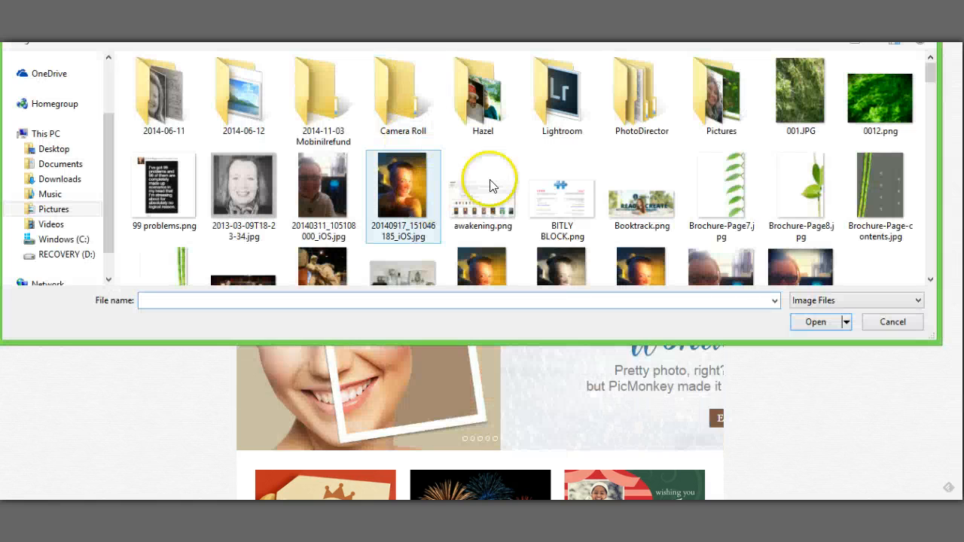
click(843, 137)
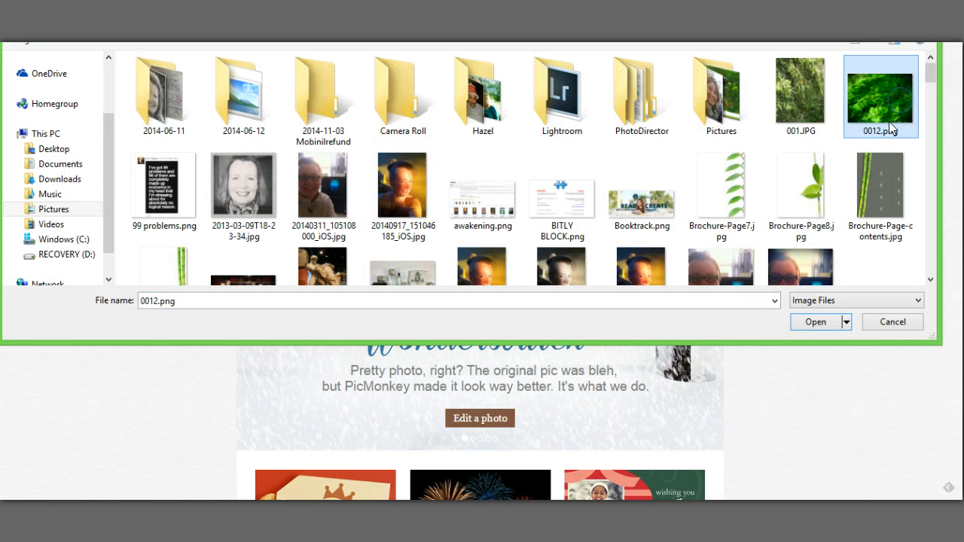
click(818, 324)
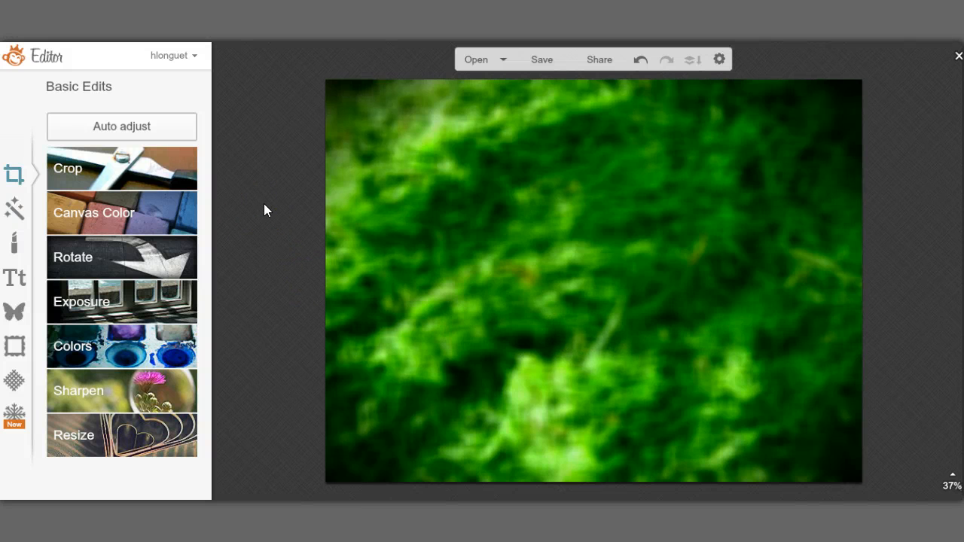
Step: Place a black Geometric rectangle and stretch it into a full-height central band
click(12, 312)
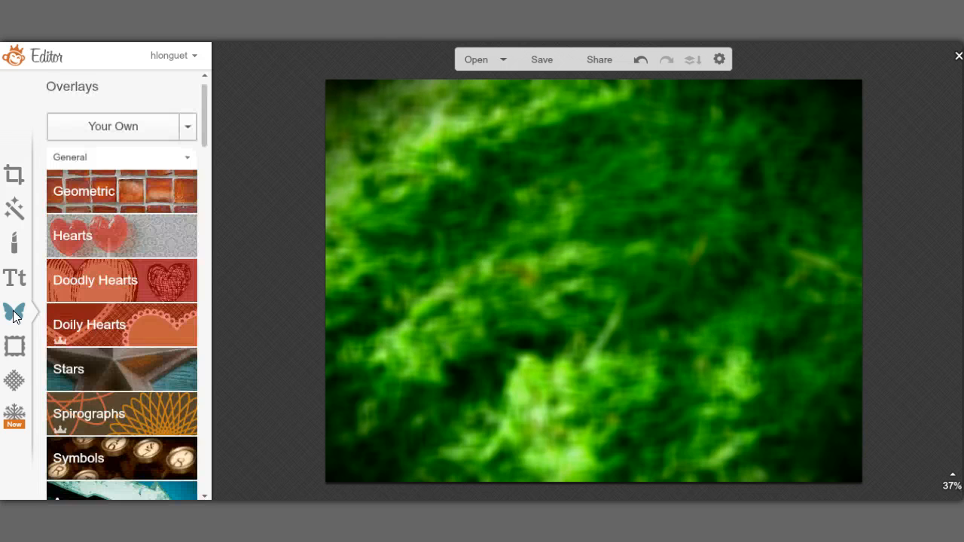
click(103, 191)
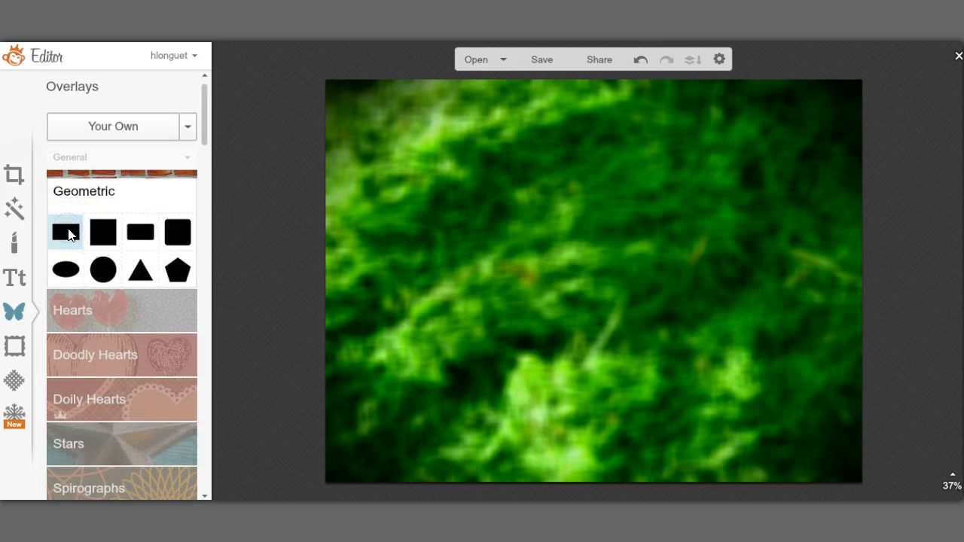
click(67, 233)
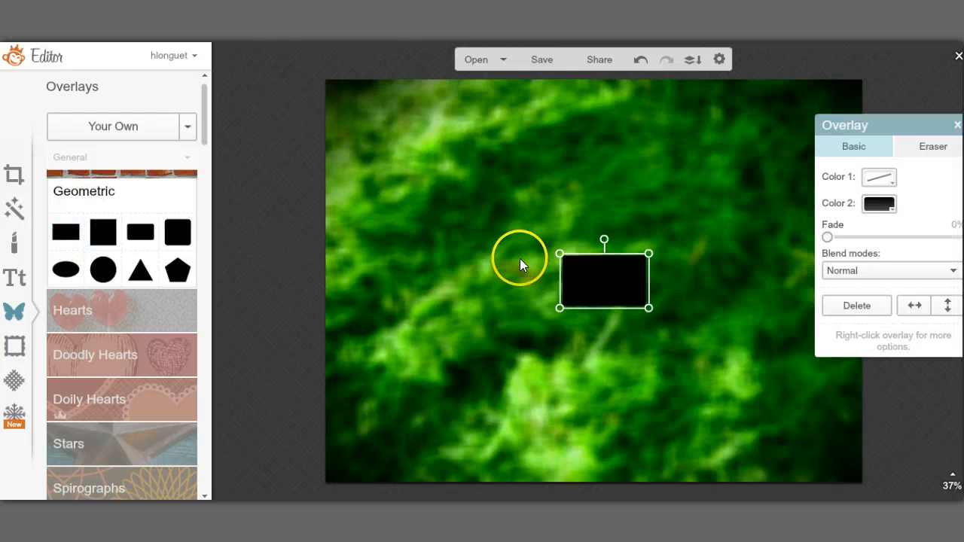
drag(556, 284, 501, 287)
drag(591, 254, 606, 88)
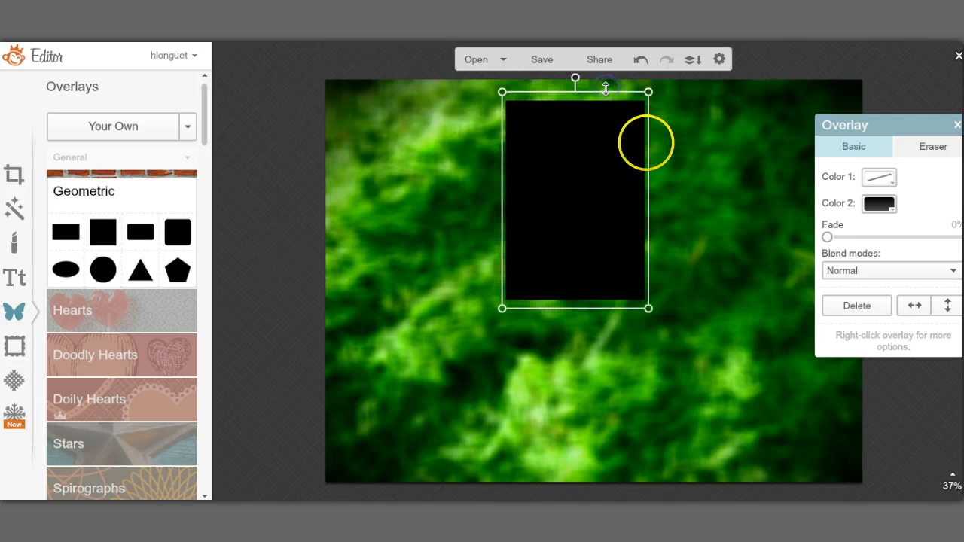
drag(650, 159, 797, 149)
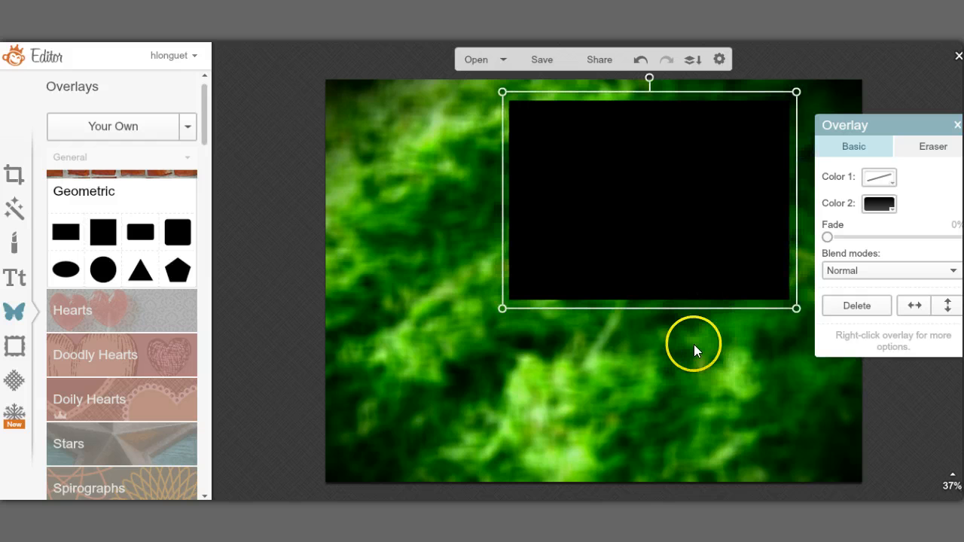
drag(700, 301, 702, 499)
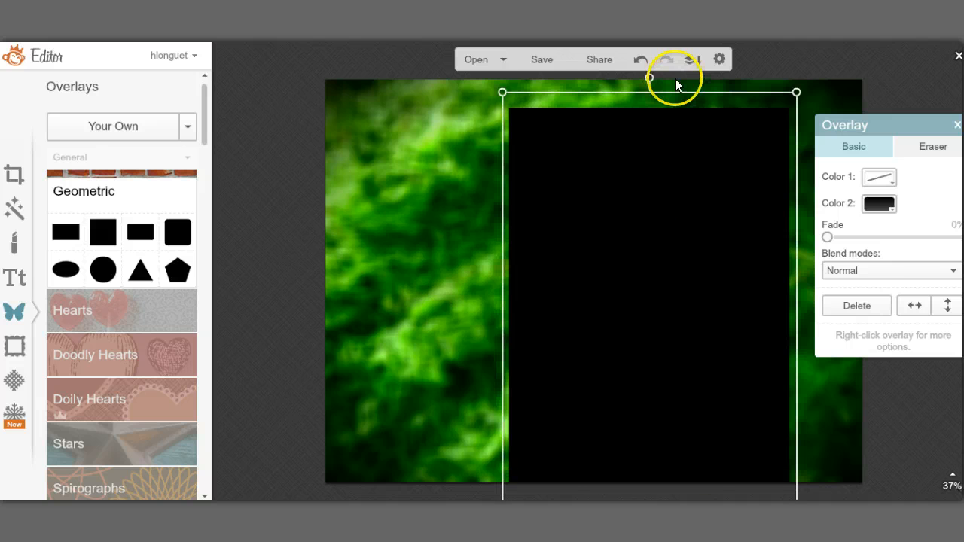
drag(675, 89, 673, 46)
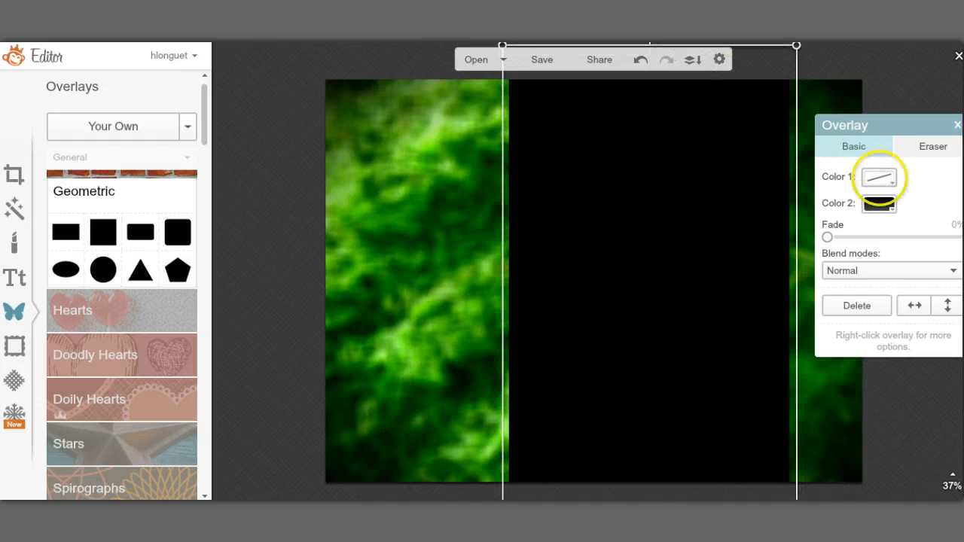
Step: Fade the rectangle to 39% and deselect it
drag(828, 237, 884, 242)
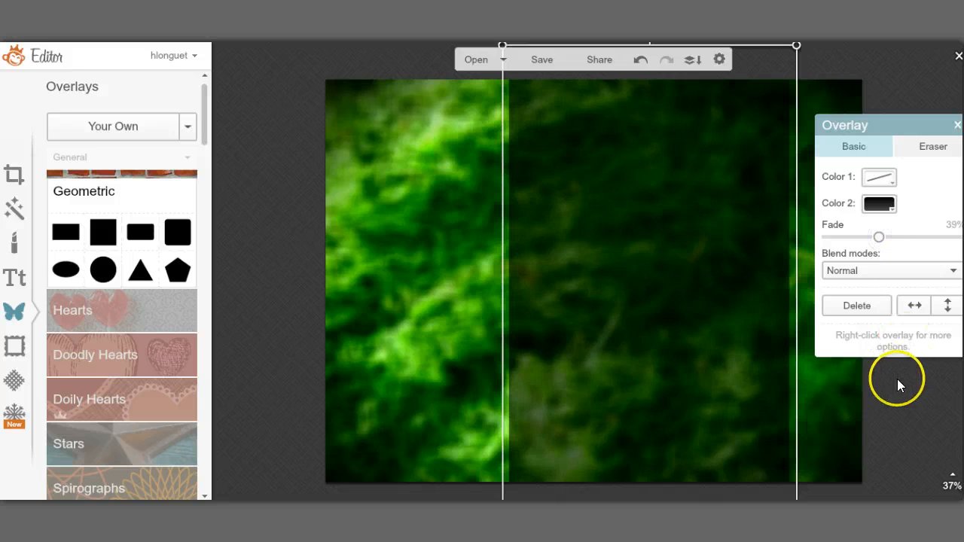
click(909, 407)
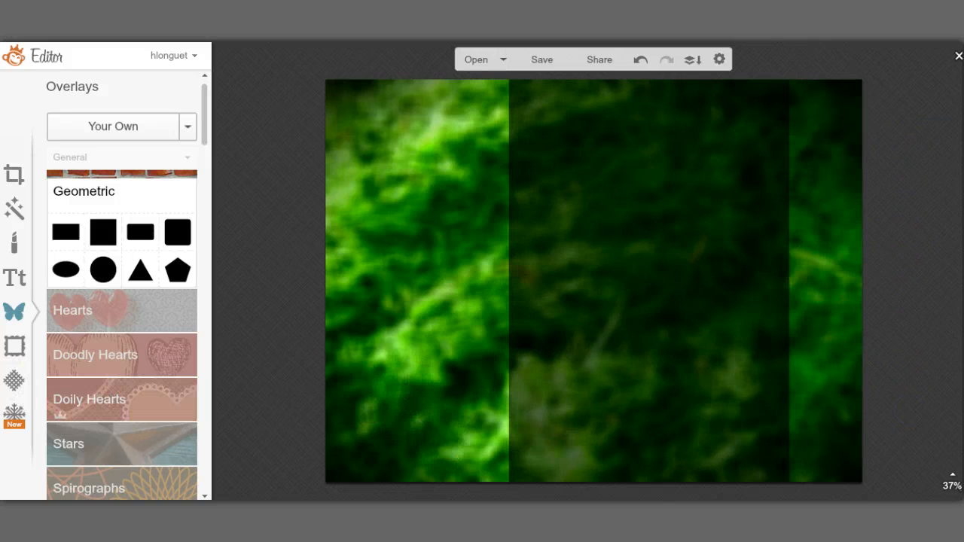
click(15, 276)
Step: Add an EcuyerDAX text box reading '3 Quick and Simple' on the dark band
click(19, 278)
click(88, 272)
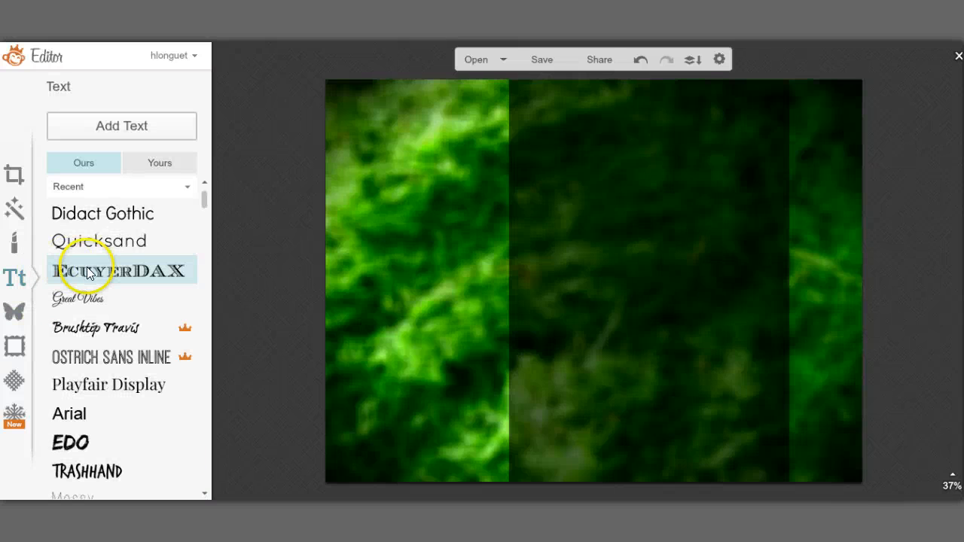
click(94, 218)
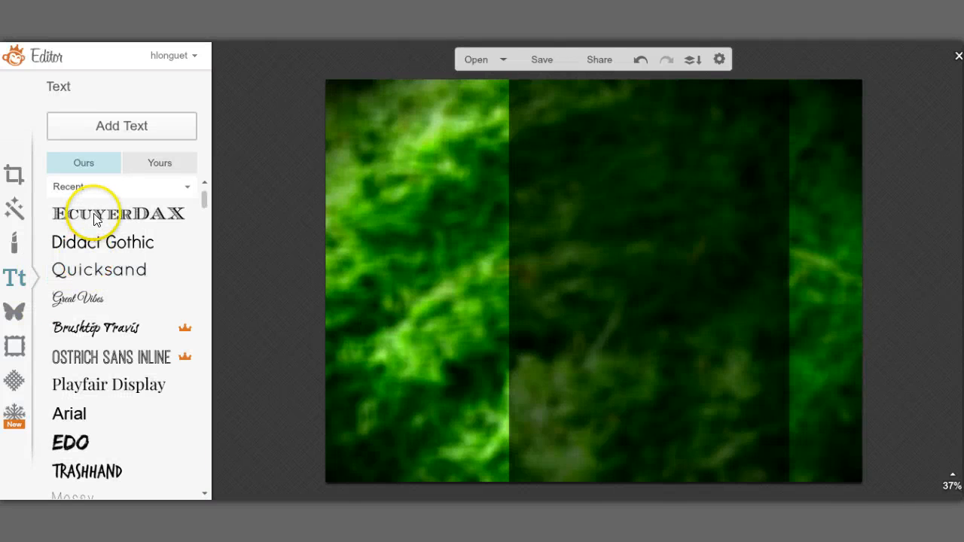
click(119, 130)
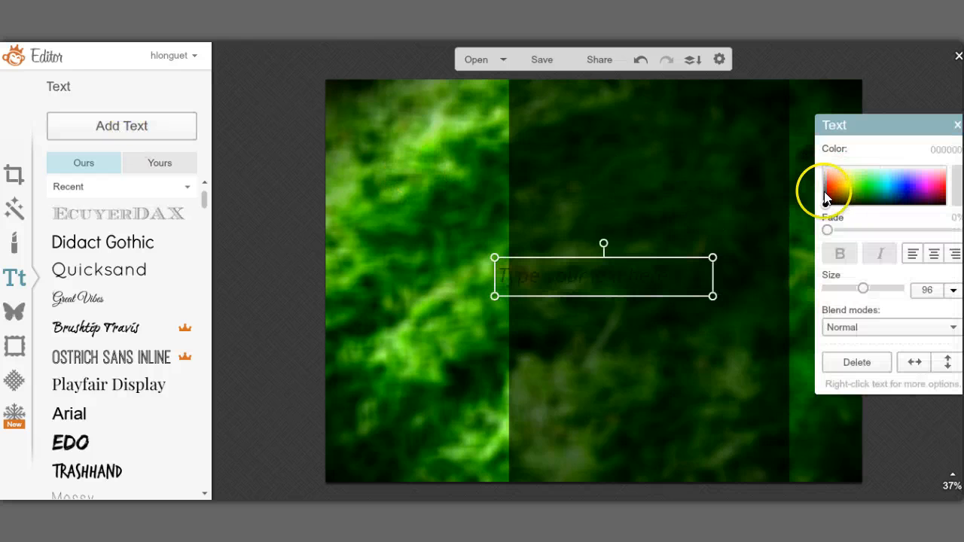
click(575, 278)
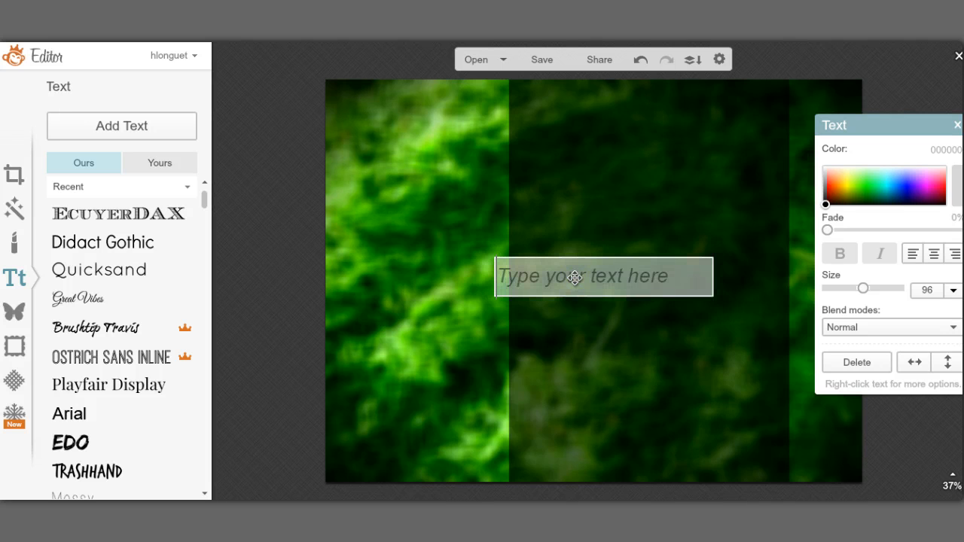
text(3)
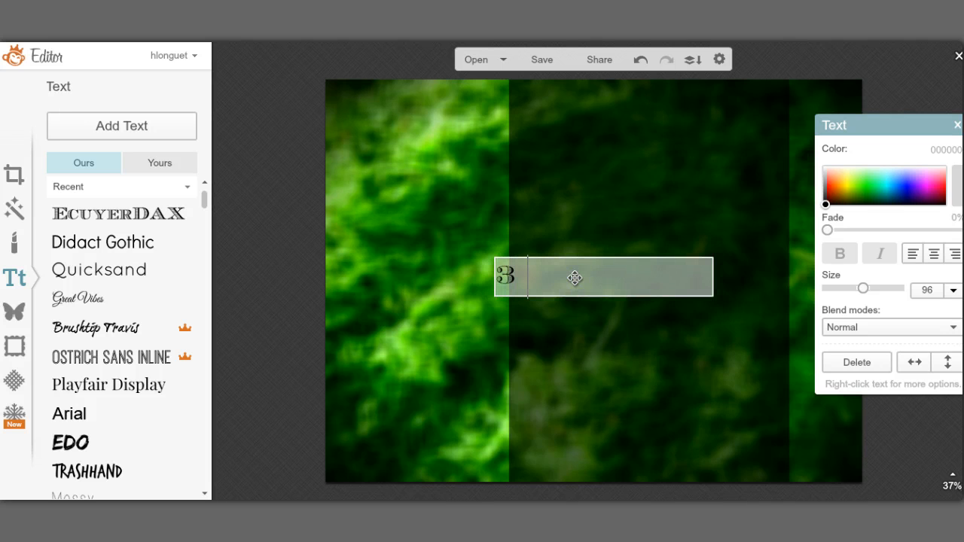
text( Quick a)
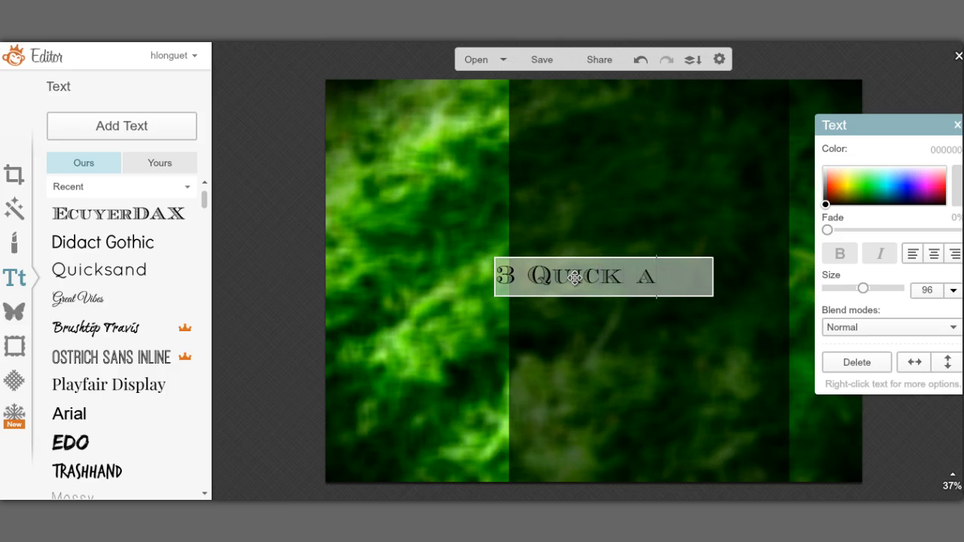
text(nd Simple)
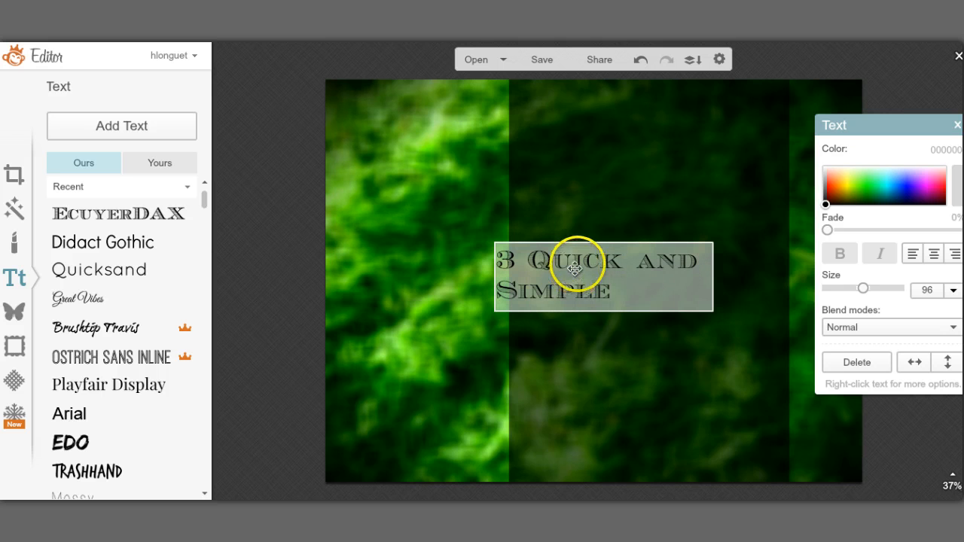
drag(588, 256, 567, 238)
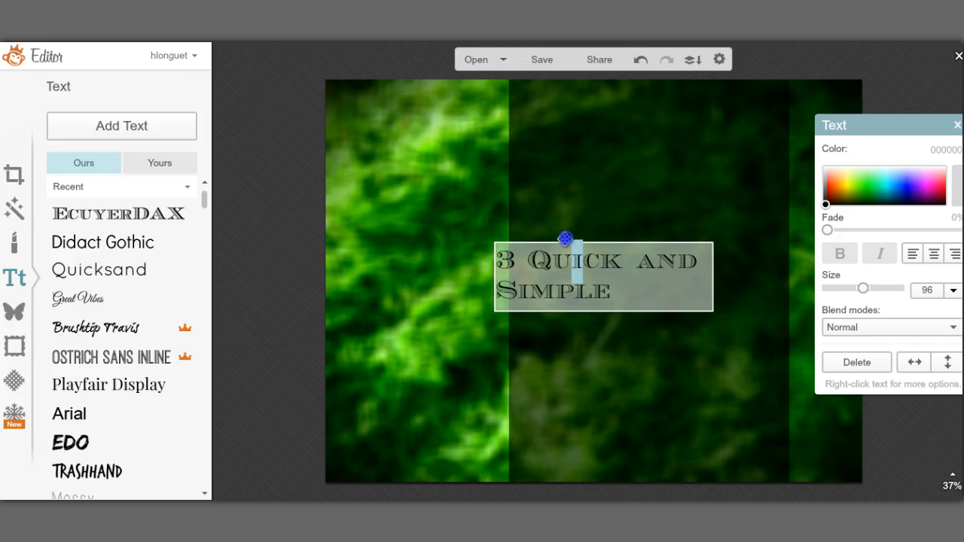
Step: Select the whole title and colour it pale green d5ffcd
click(480, 261)
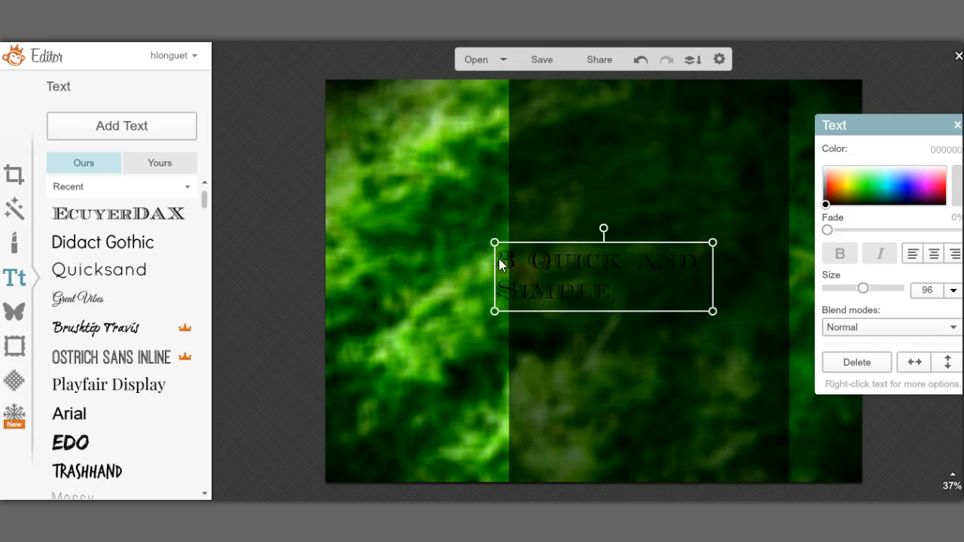
double_click(501, 258)
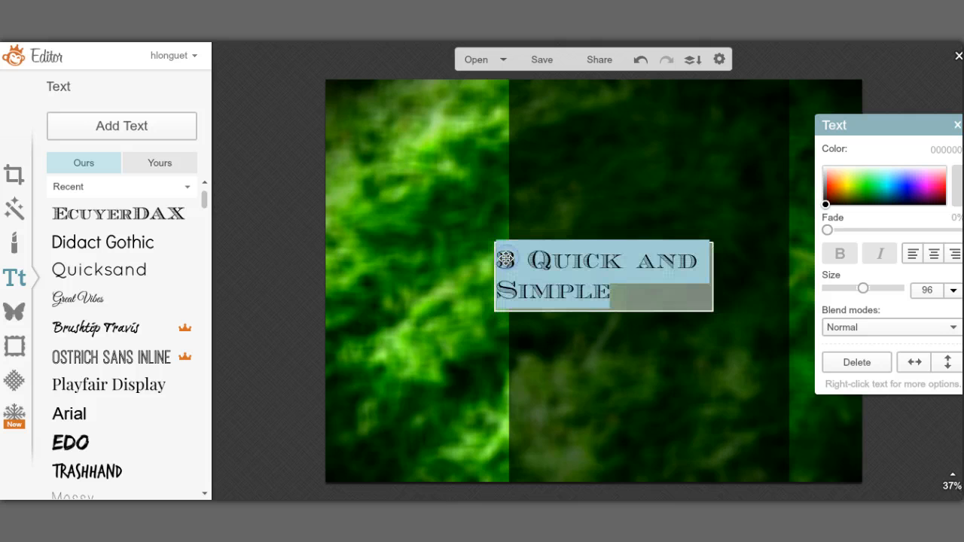
click(827, 203)
drag(827, 178, 825, 156)
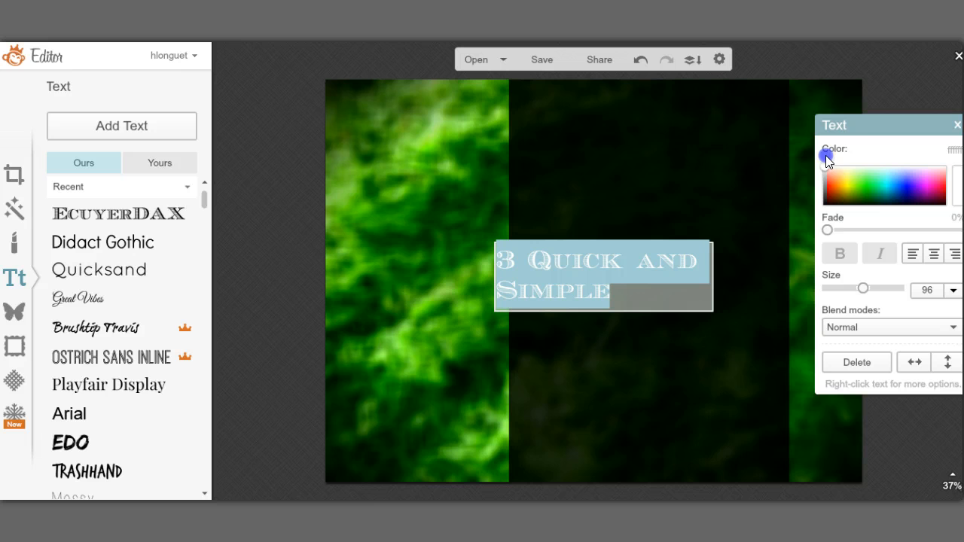
click(866, 169)
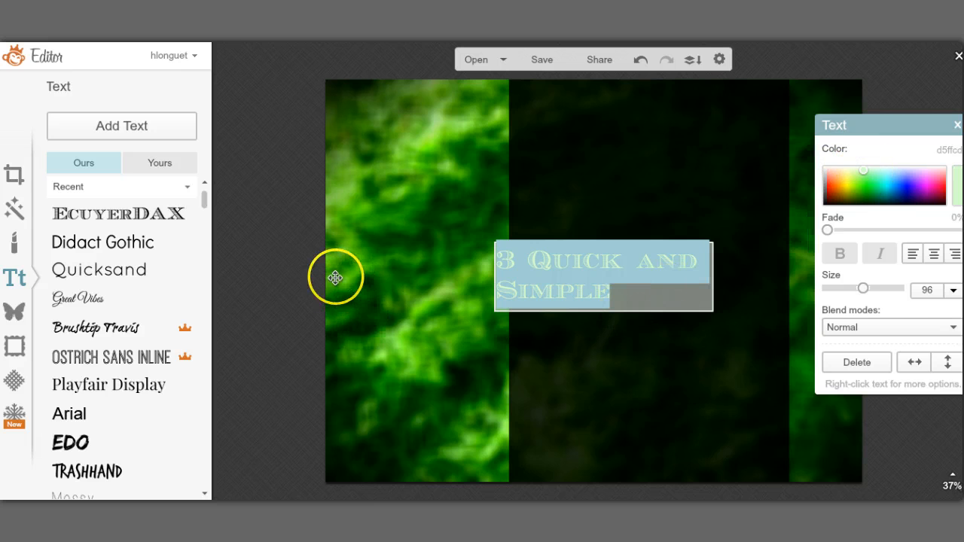
Step: Enlarge the title to size 152 so it wraps onto three lines
click(865, 290)
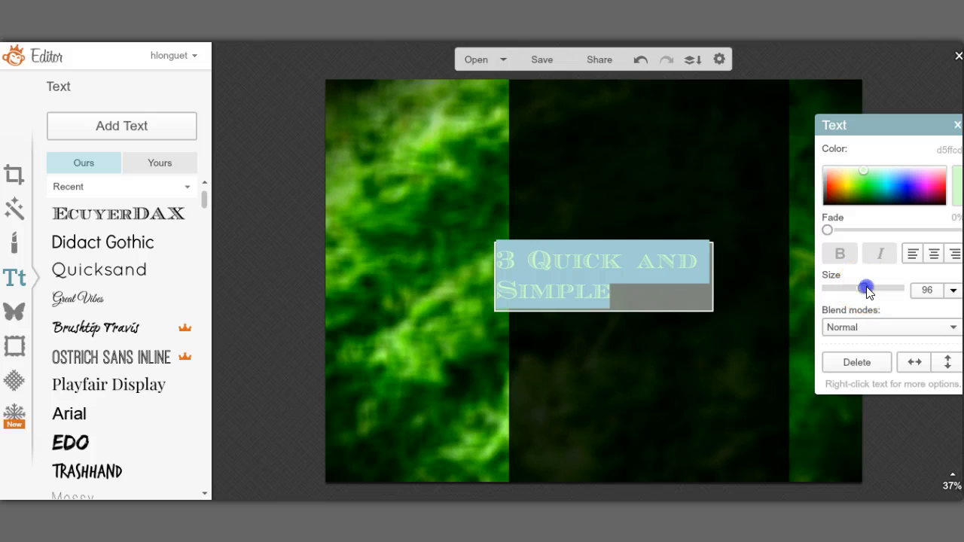
mouse_move(866, 290)
mouse_down()
mouse_move(883, 291)
mouse_move(876, 290)
mouse_up()
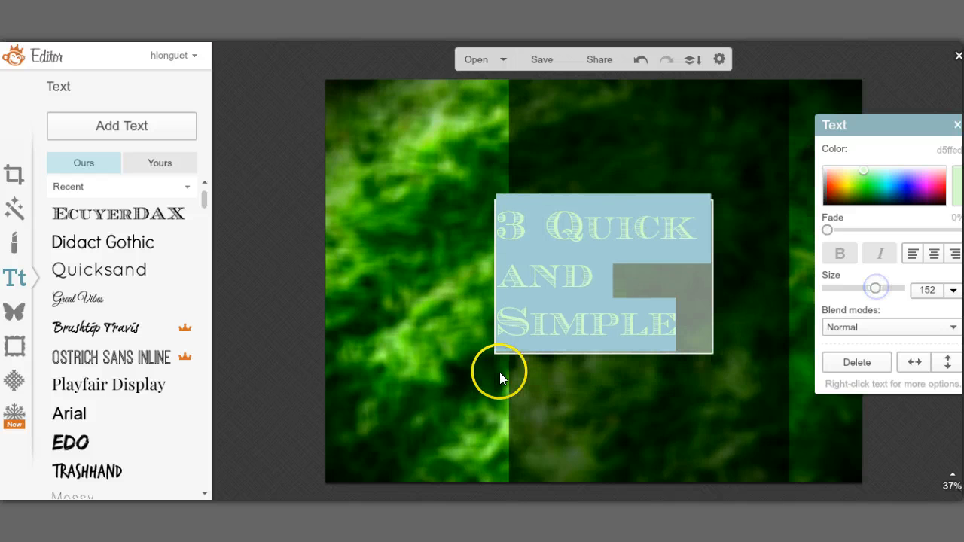
click(709, 265)
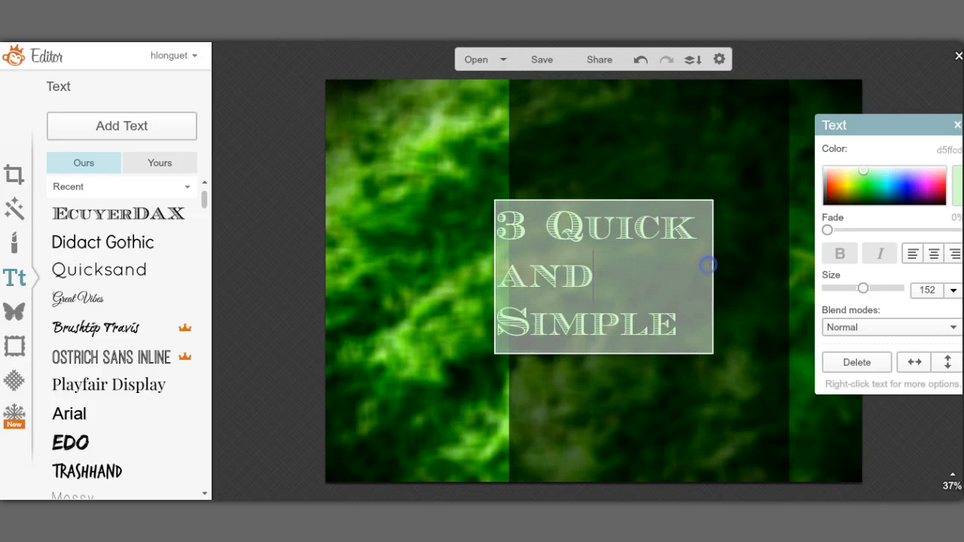
click(378, 282)
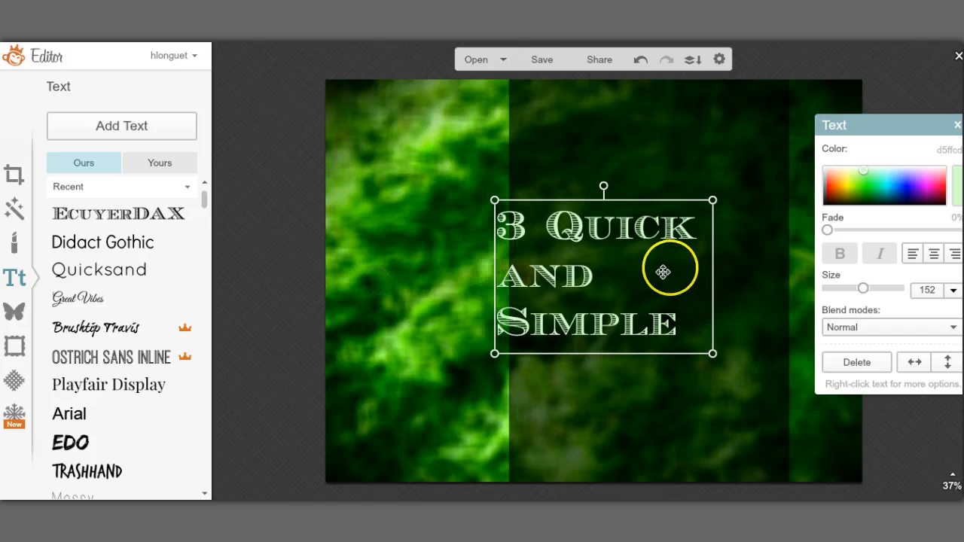
Step: Widen the title box and move its left edge in so it fits the dark panel
drag(714, 263, 789, 252)
double_click(596, 275)
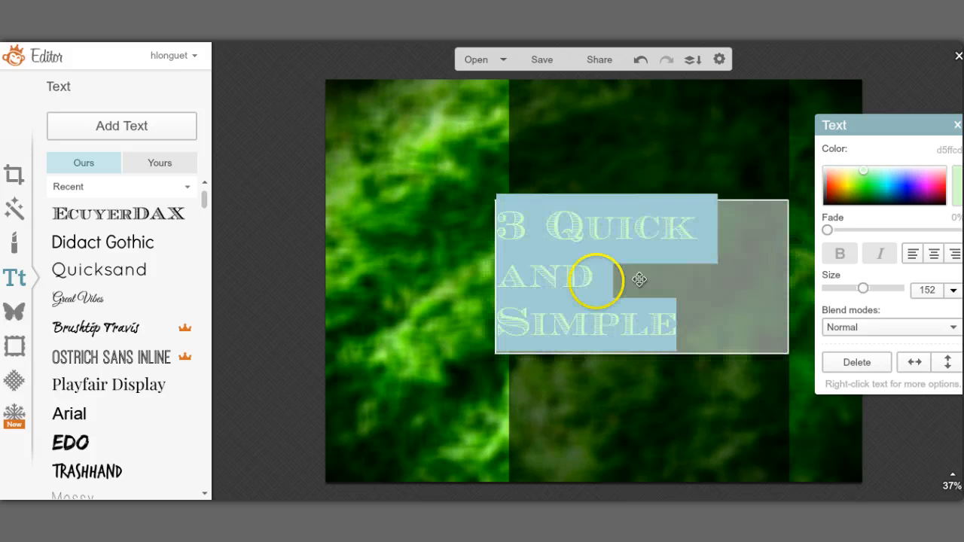
click(498, 257)
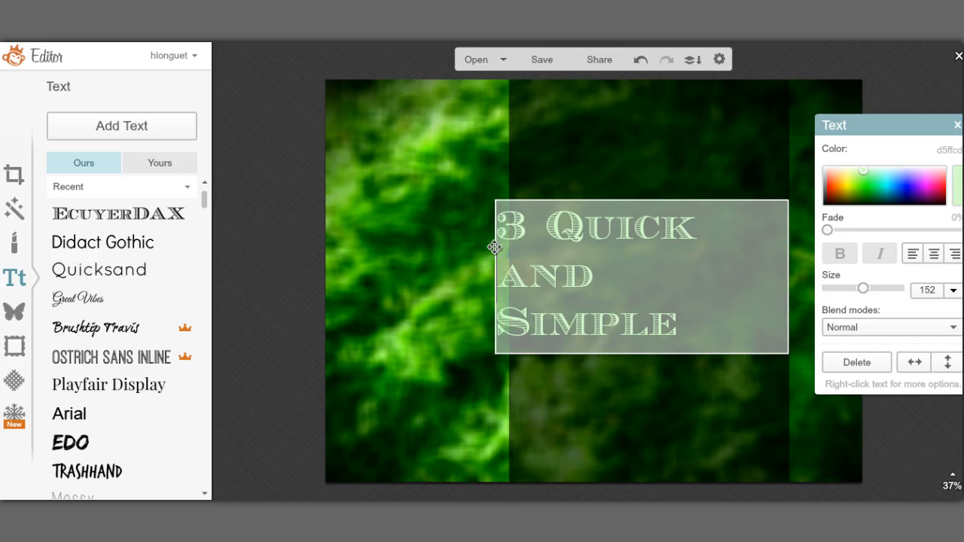
click(495, 245)
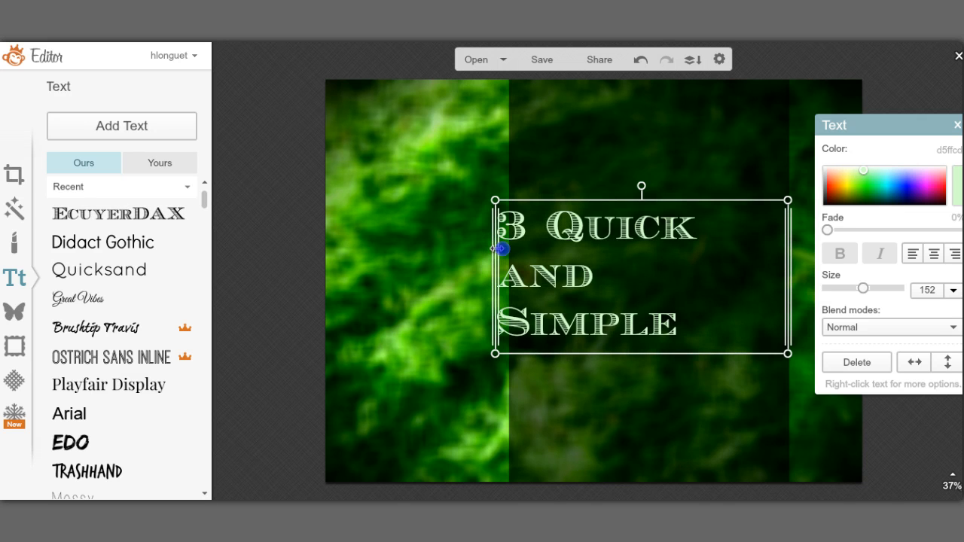
drag(501, 248, 510, 248)
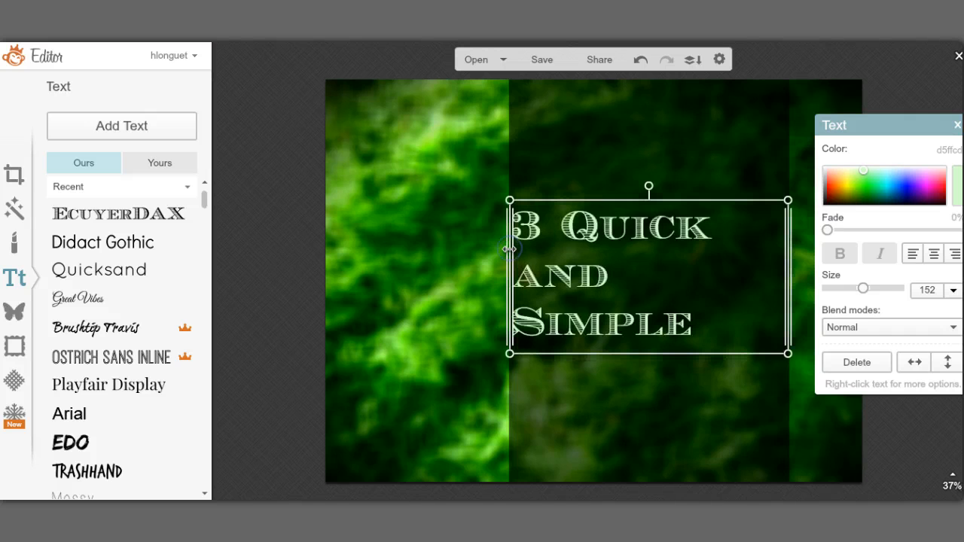
Step: Centre-align the three title lines and put the caret at the word 'and'
click(934, 255)
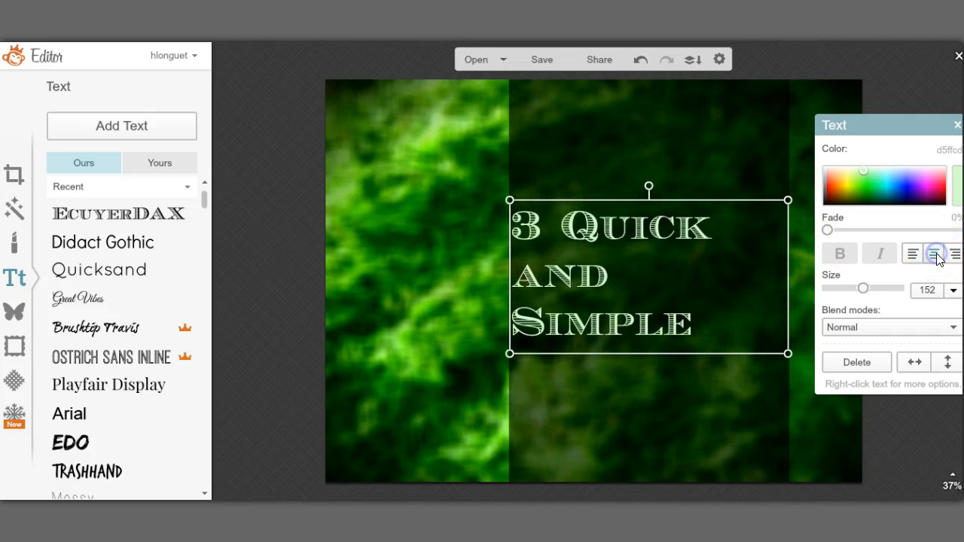
double_click(701, 276)
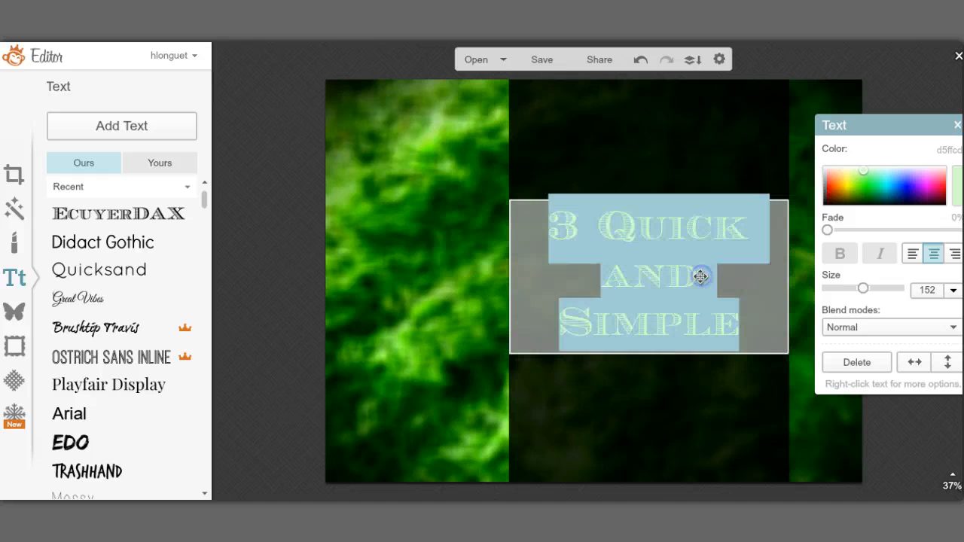
click(696, 276)
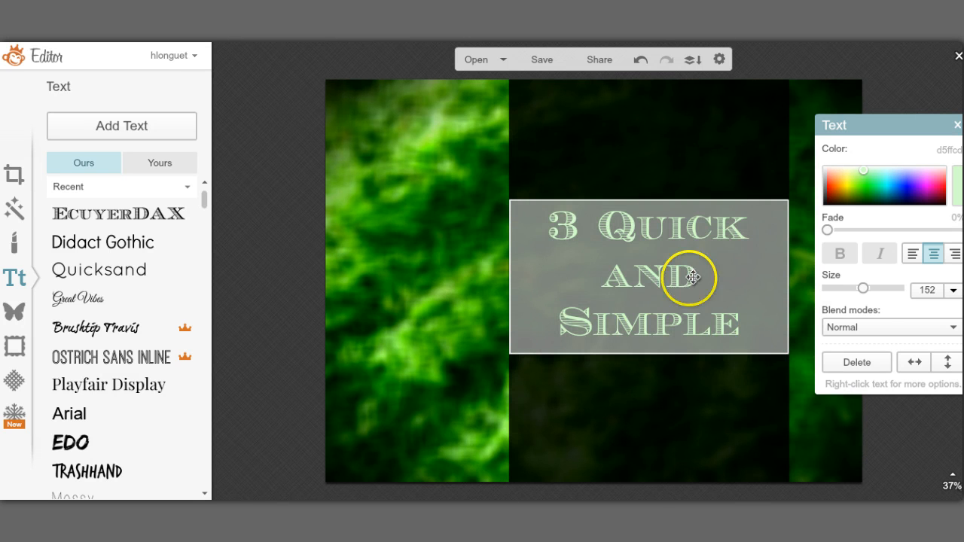
Step: Delete 'and', type '&', and break the line so '& Simple' sits under '3 Quick'
key(Delete)
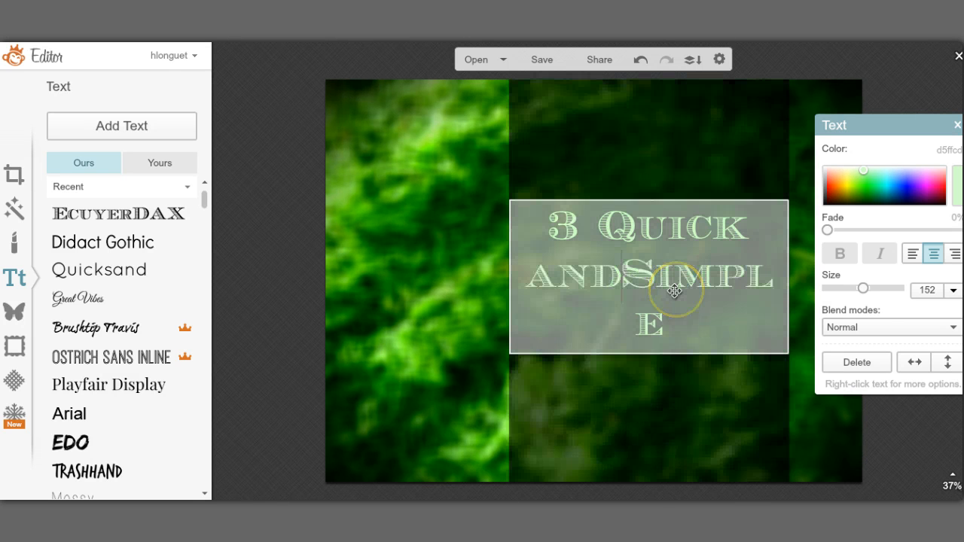
key(Return)
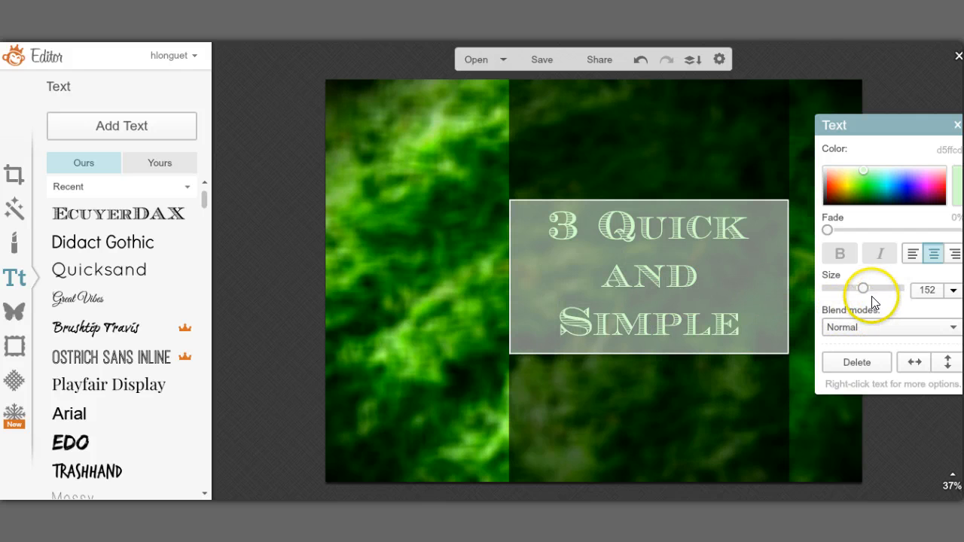
click(627, 275)
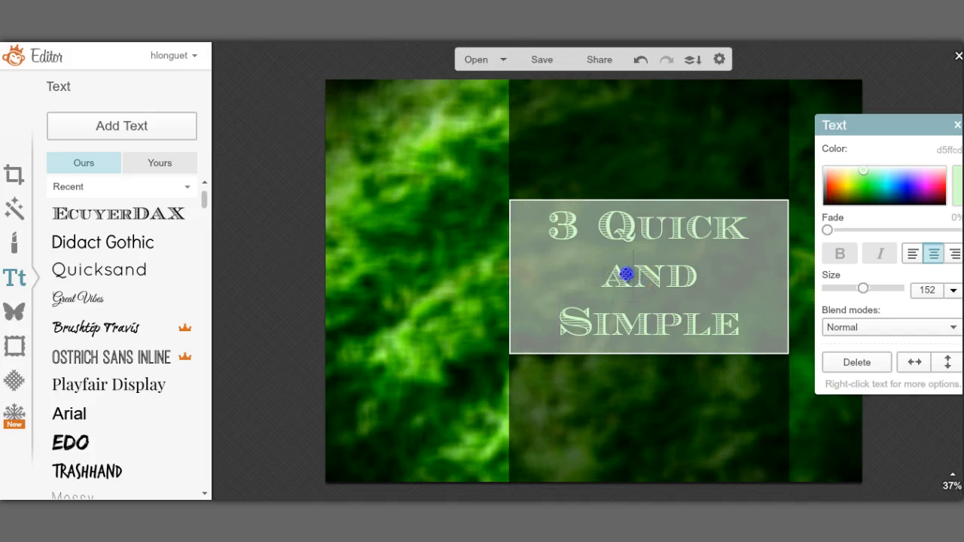
click(562, 306)
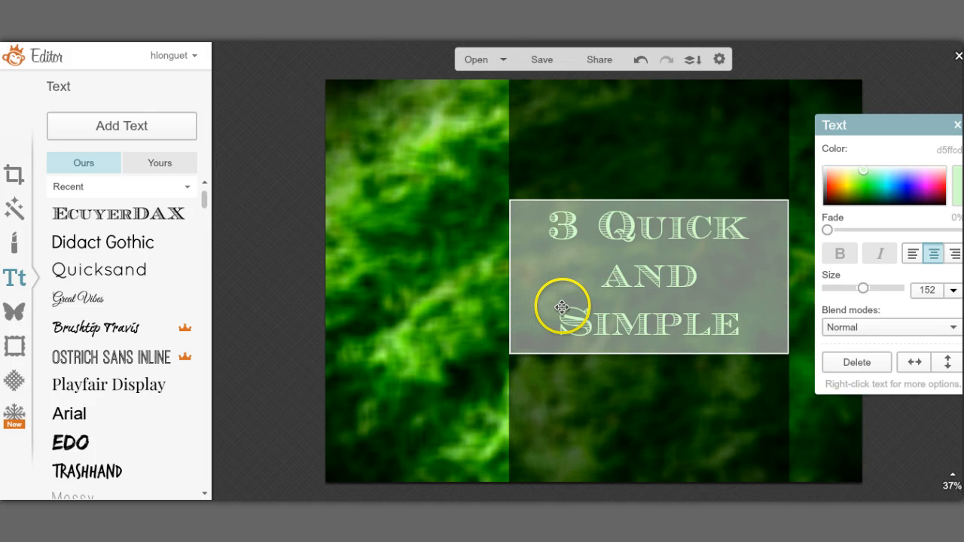
key(Delete)
key(Delete)
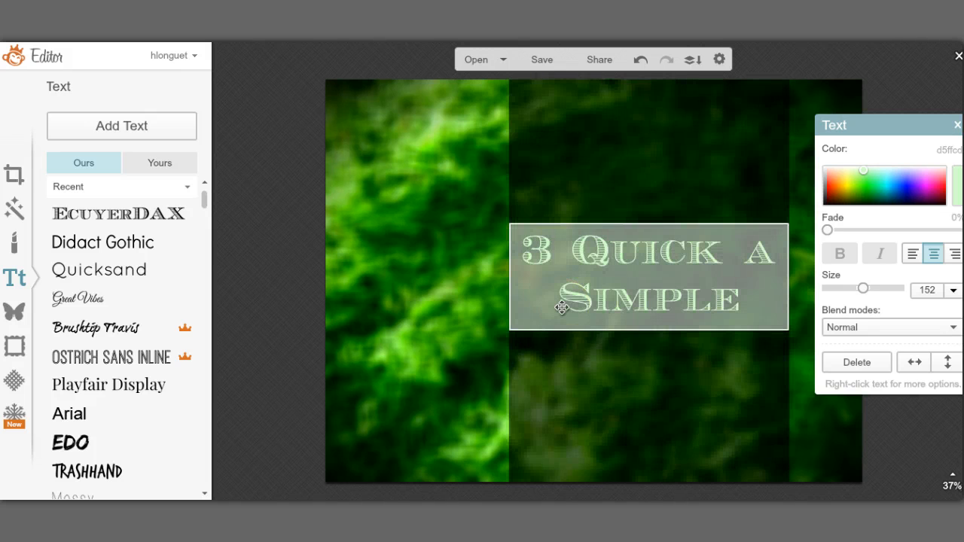
key(Delete)
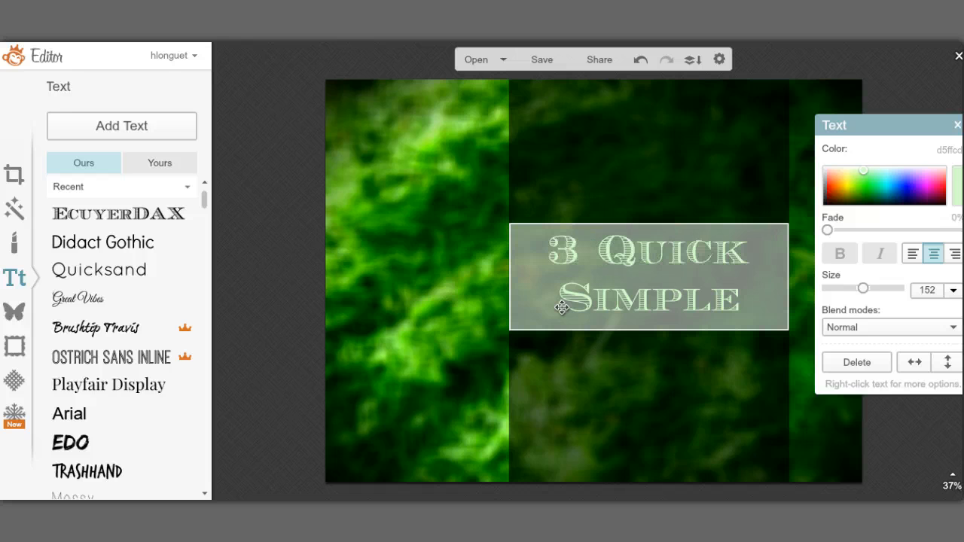
text(&)
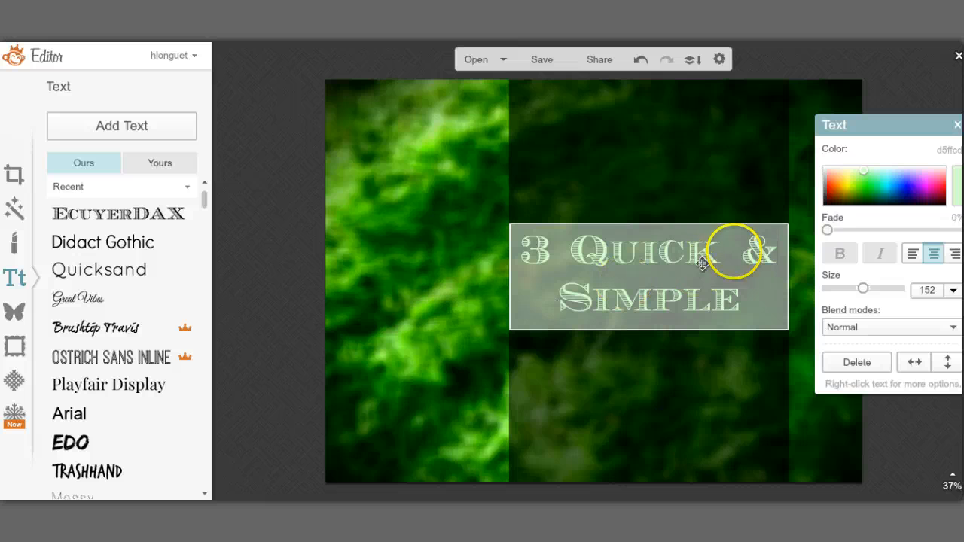
click(750, 250)
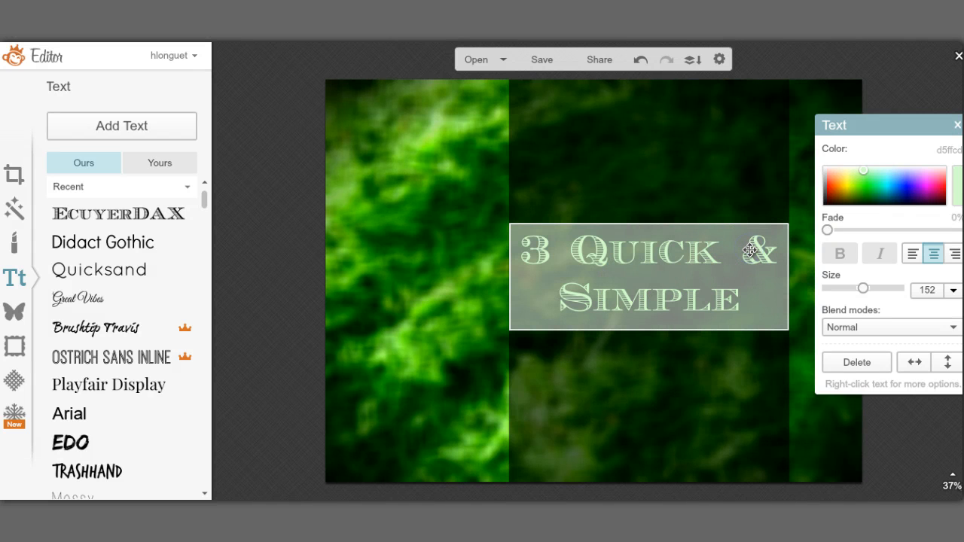
key(Return)
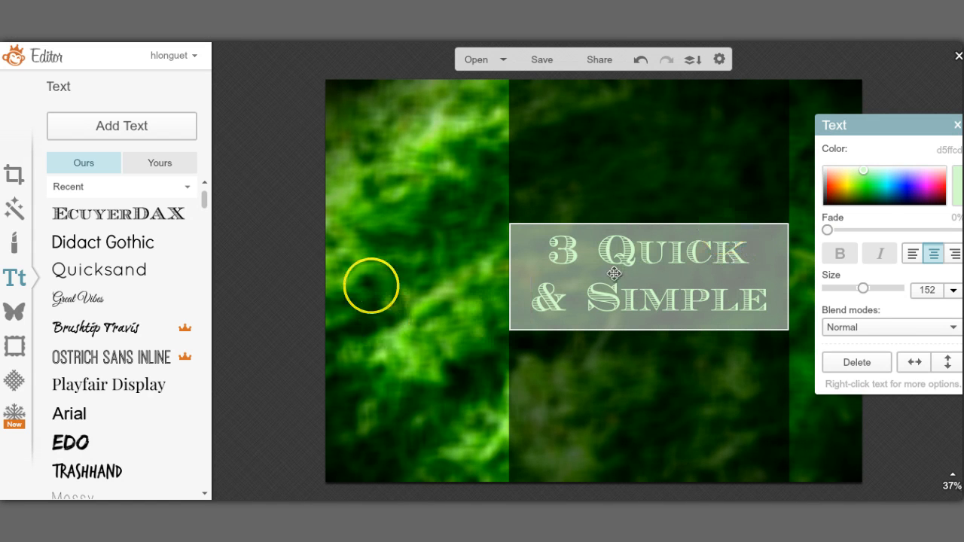
click(271, 248)
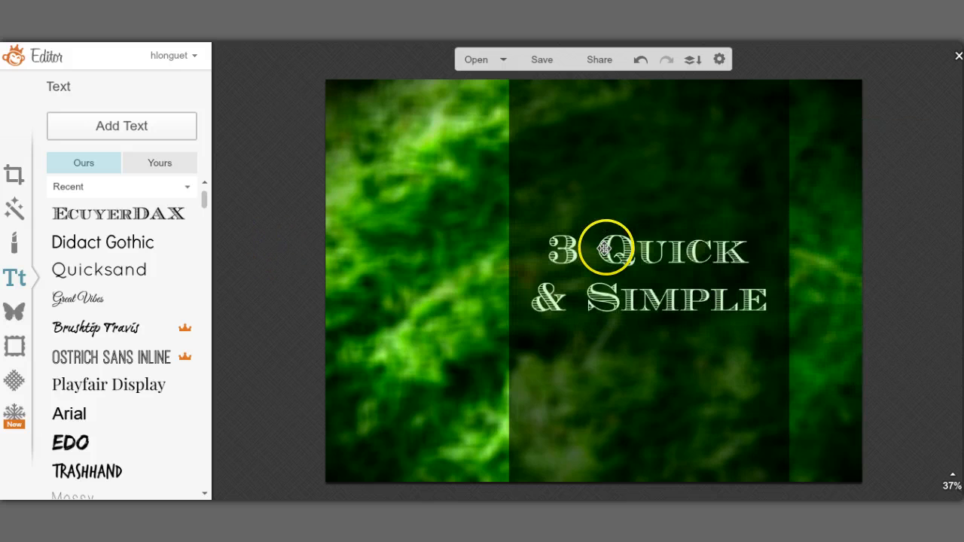
Step: Drag the title block up to sit near the top of the dark band
click(607, 248)
drag(607, 249, 609, 141)
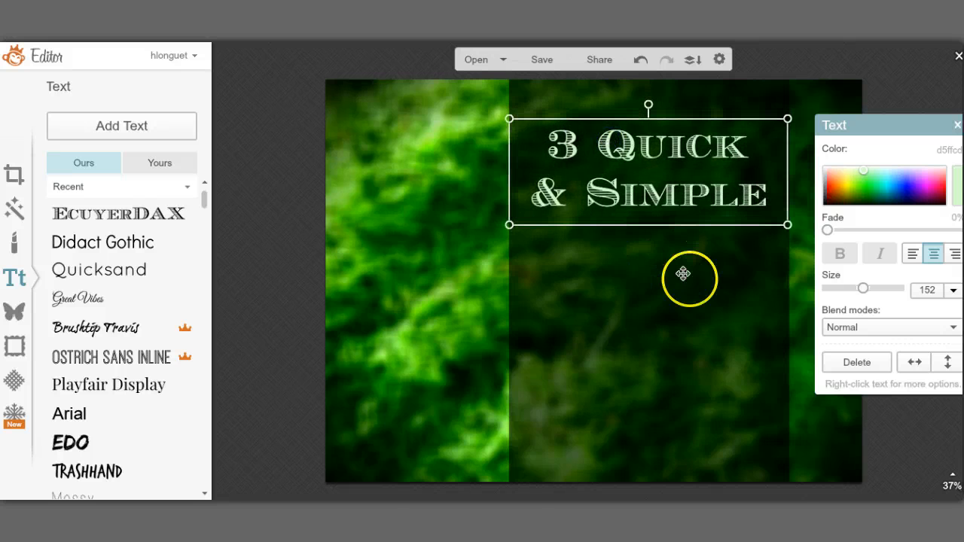
Step: Set the title font to Quicksand and add a new Quicksand text box
click(68, 275)
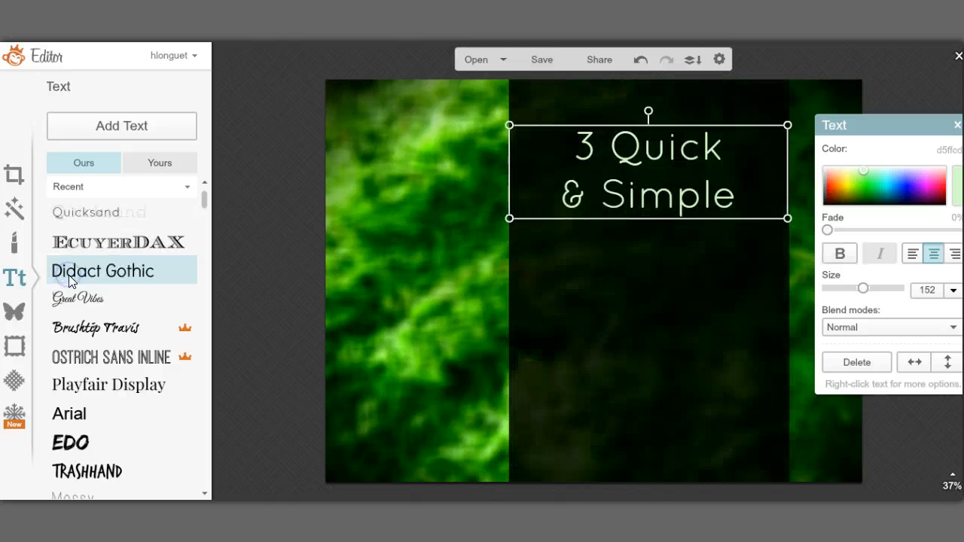
click(121, 126)
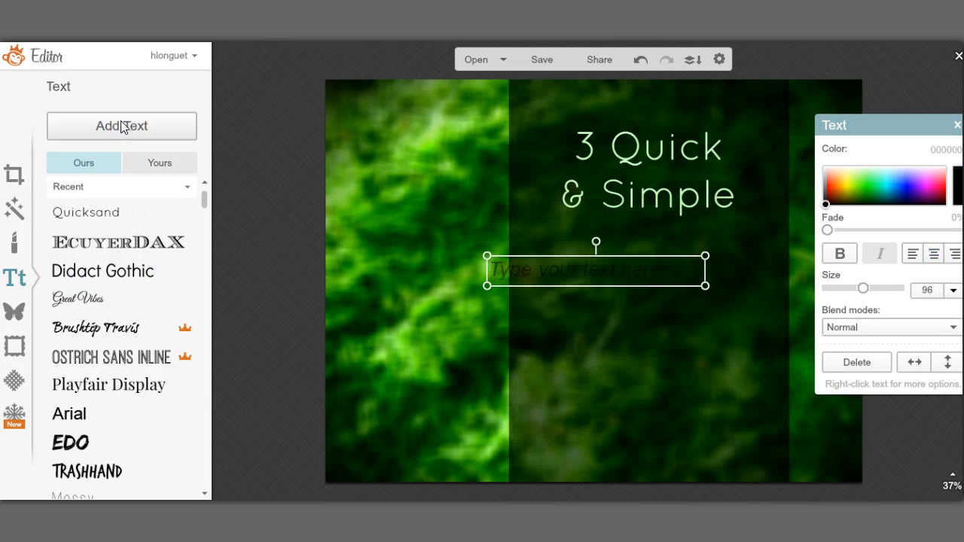
click(108, 243)
click(135, 210)
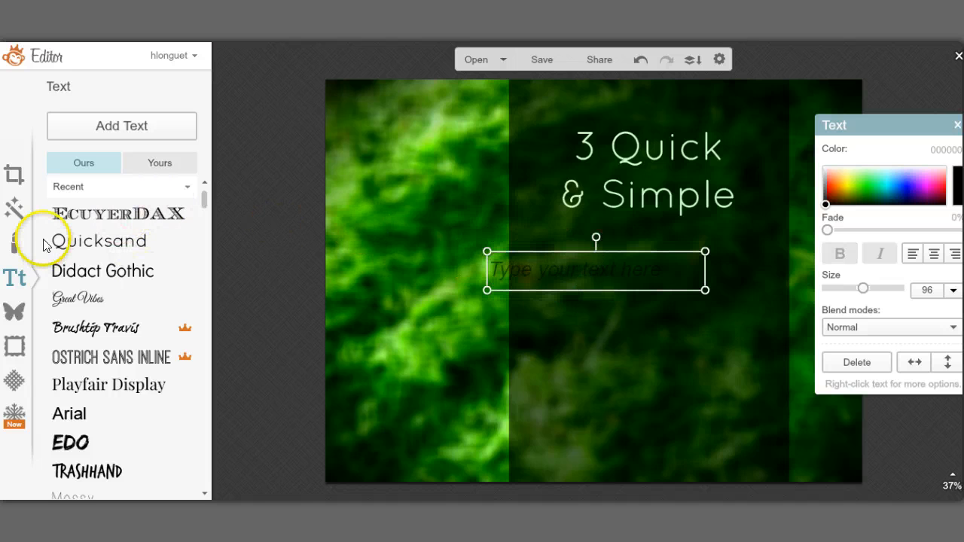
click(76, 242)
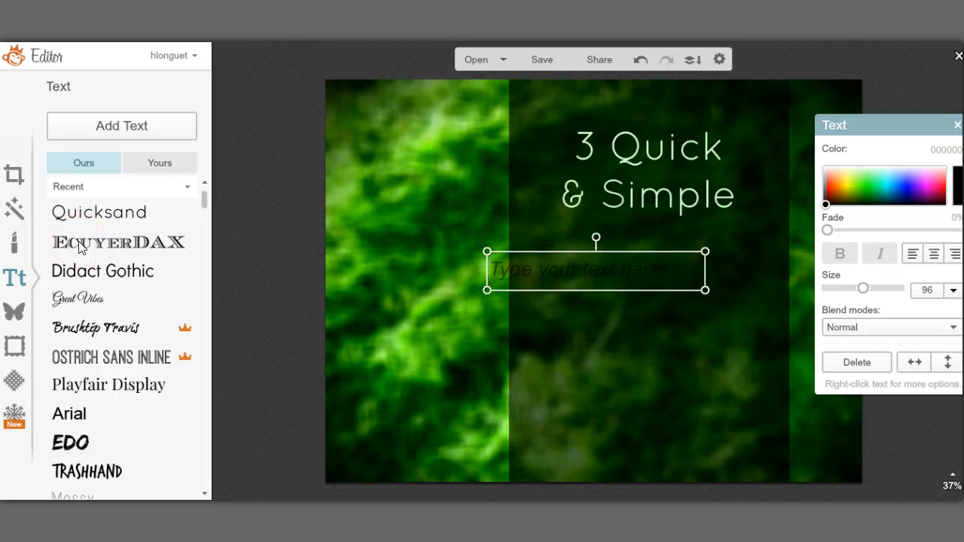
Step: Type 'Steps to Improve' into the new box, followed by a line break
click(522, 269)
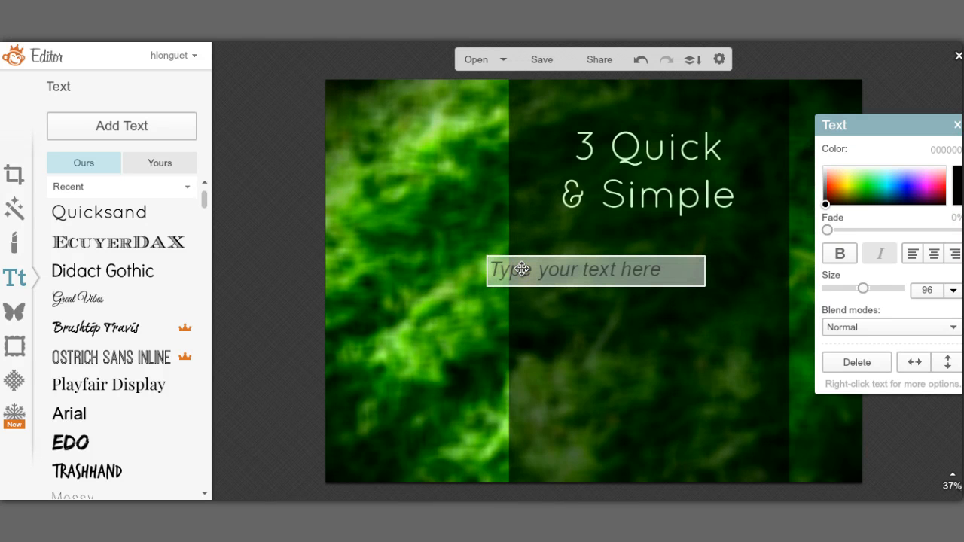
text(Steps)
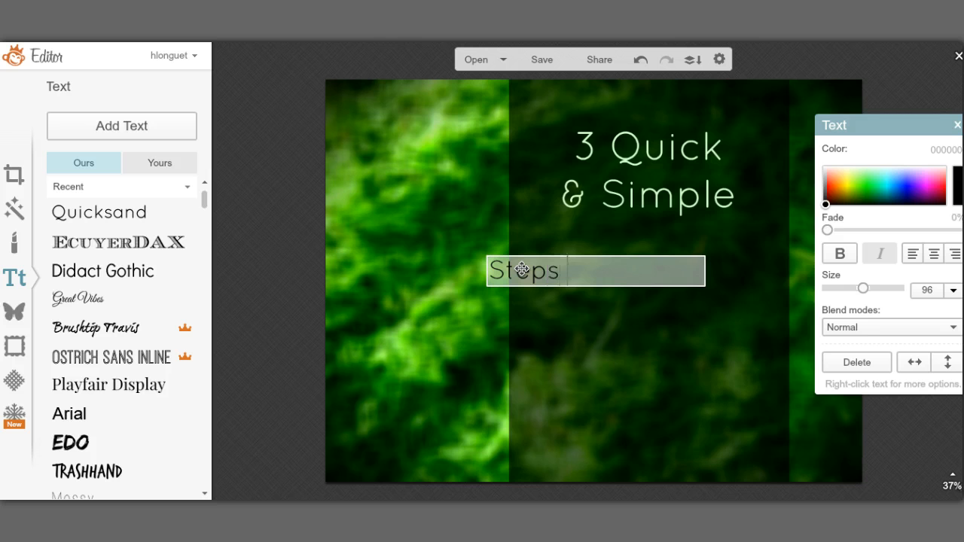
text( to Improv)
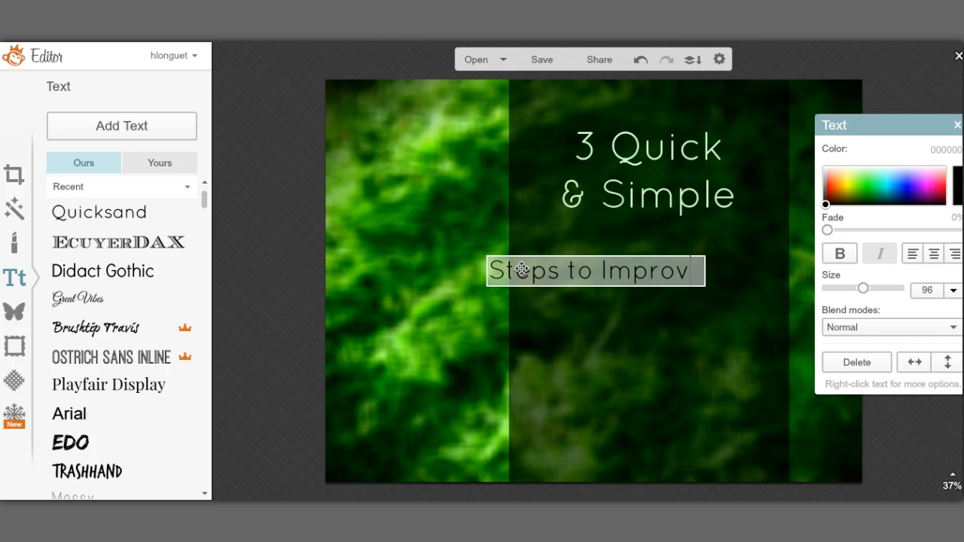
text(e)
key(Return)
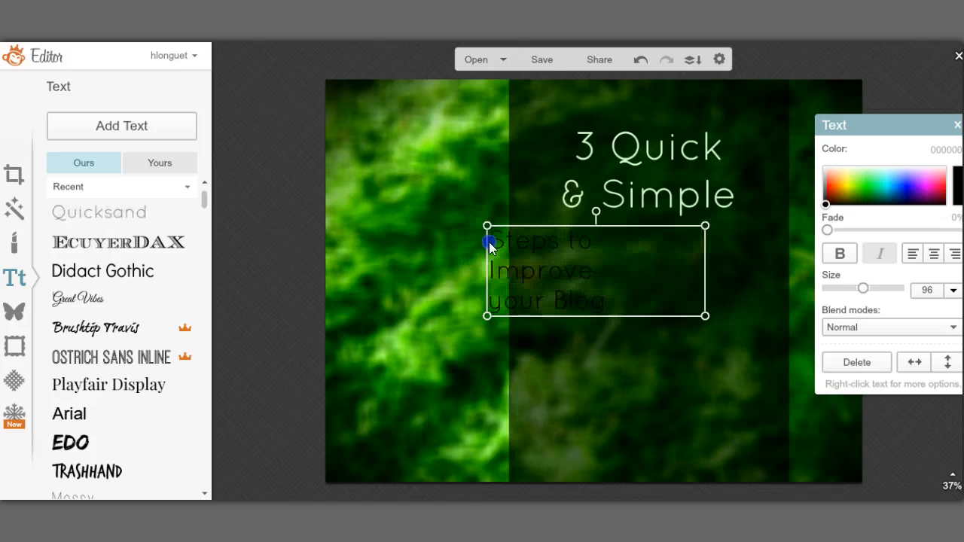
Step: Colour the subtitle text pale green (deffbb)
click(490, 241)
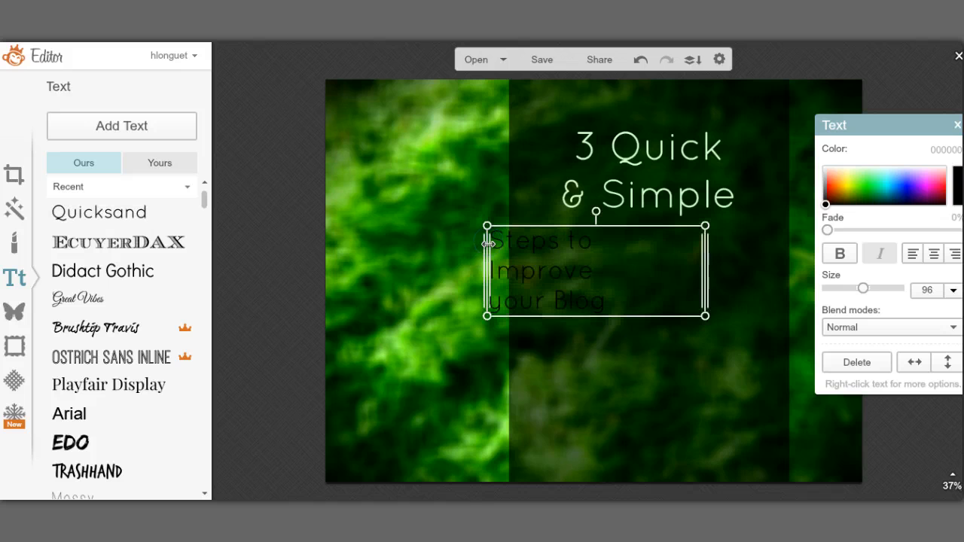
click(825, 171)
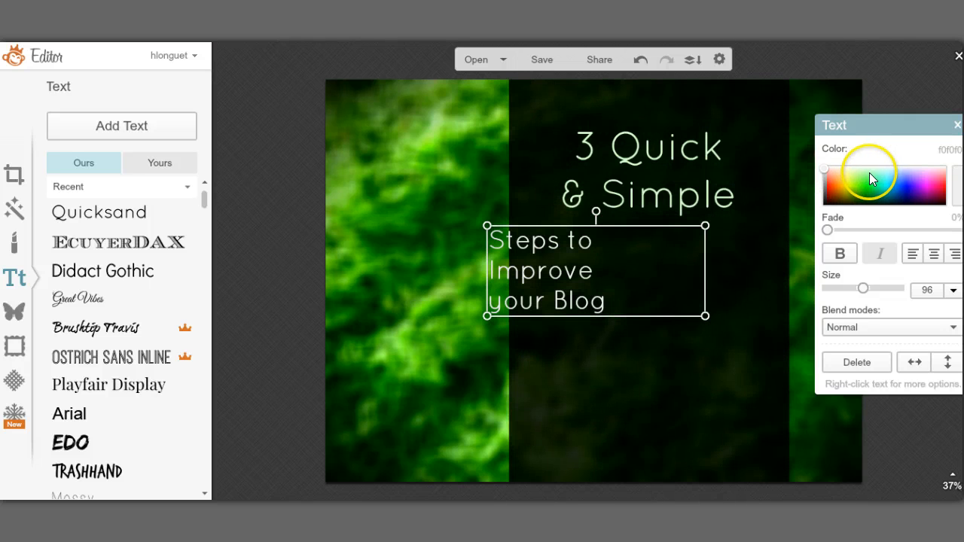
click(858, 167)
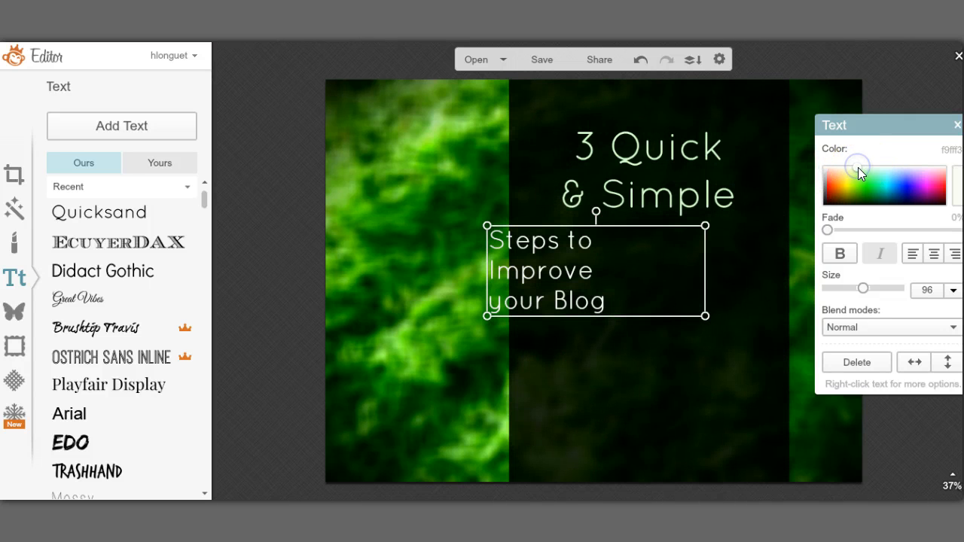
click(858, 171)
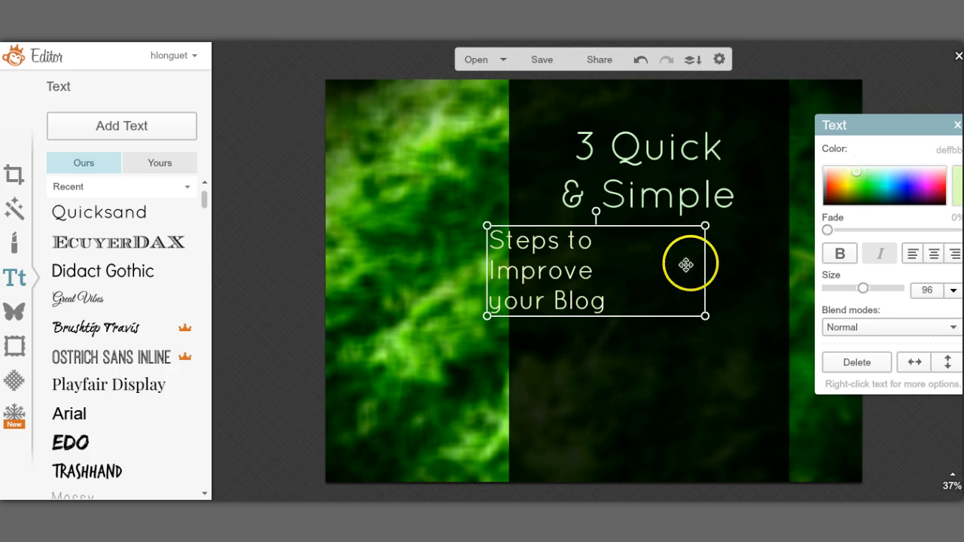
Step: Fit the subtitle box to the dark panel's edges and centre its lines
drag(702, 263, 785, 256)
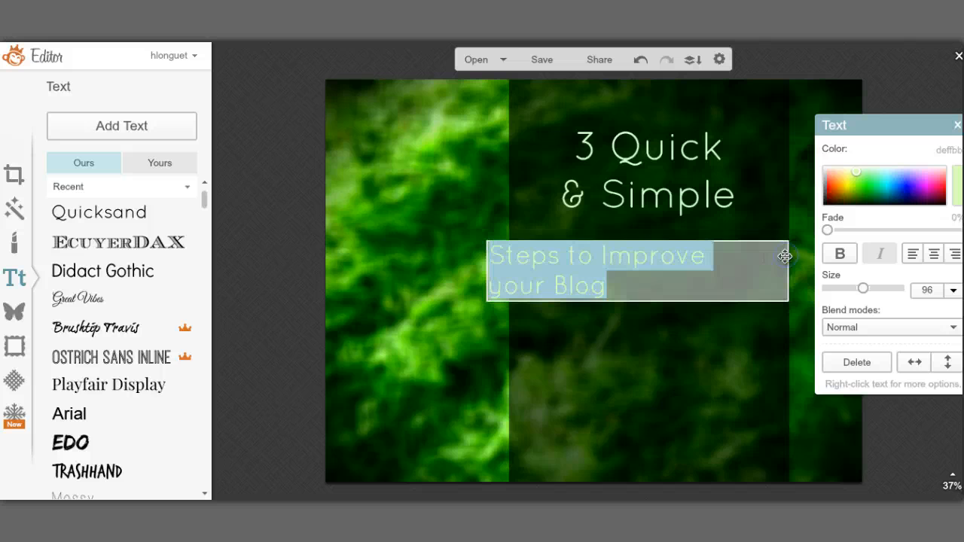
click(491, 270)
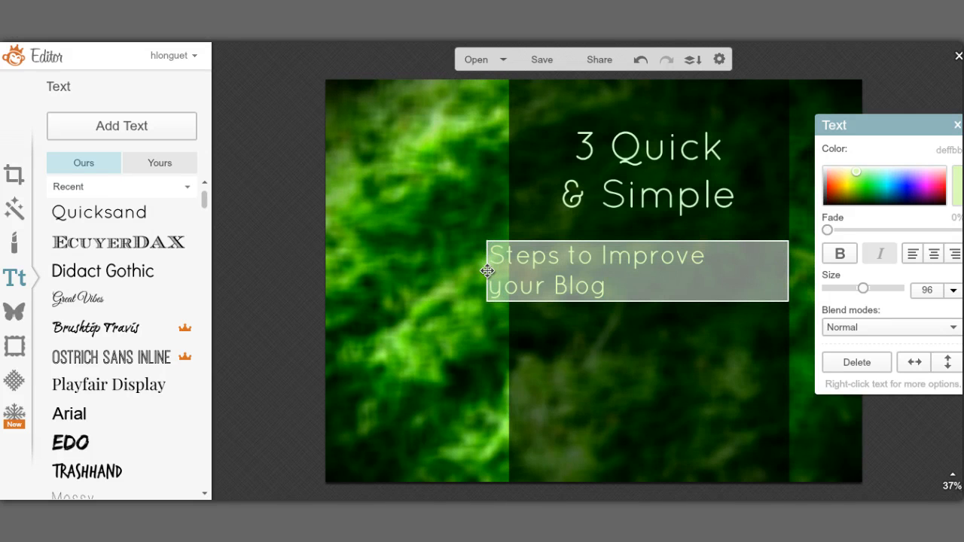
drag(486, 269, 508, 262)
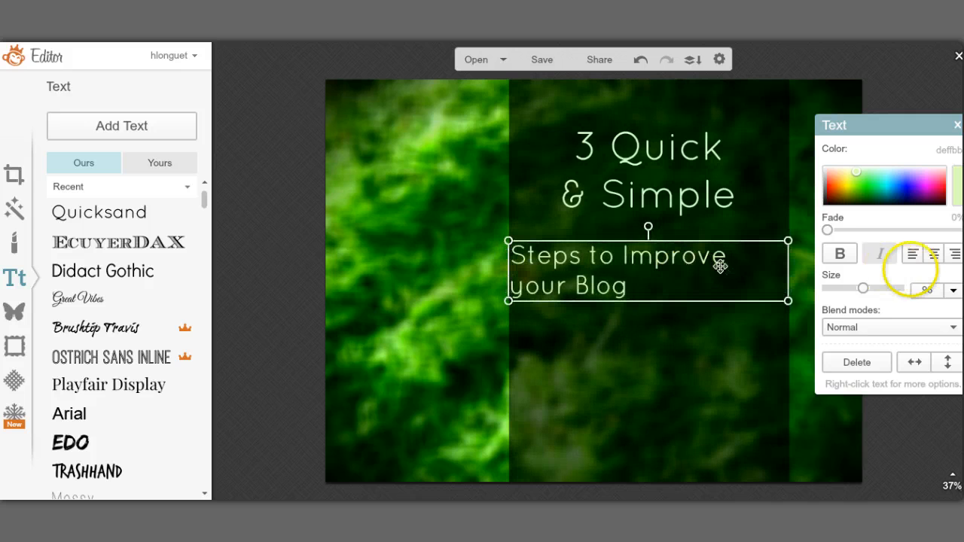
click(933, 255)
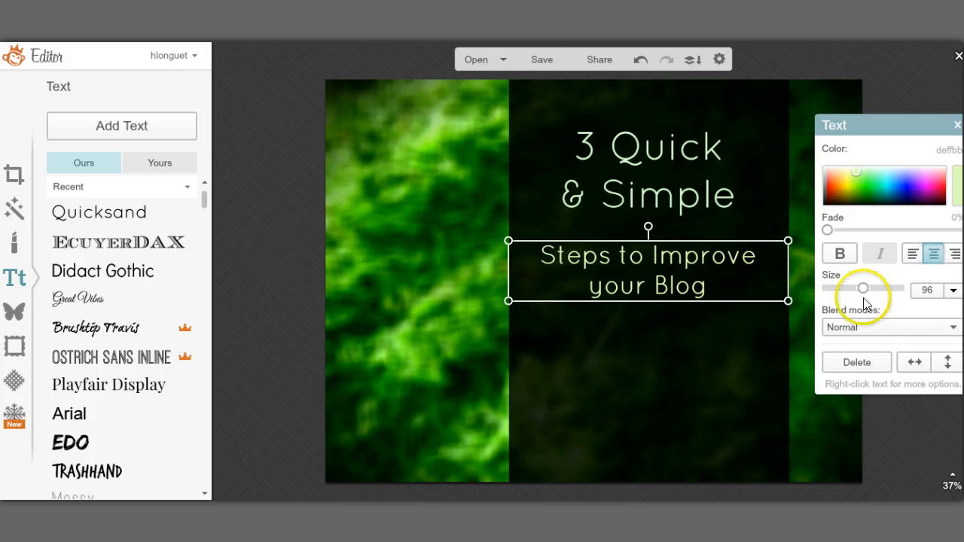
double_click(651, 254)
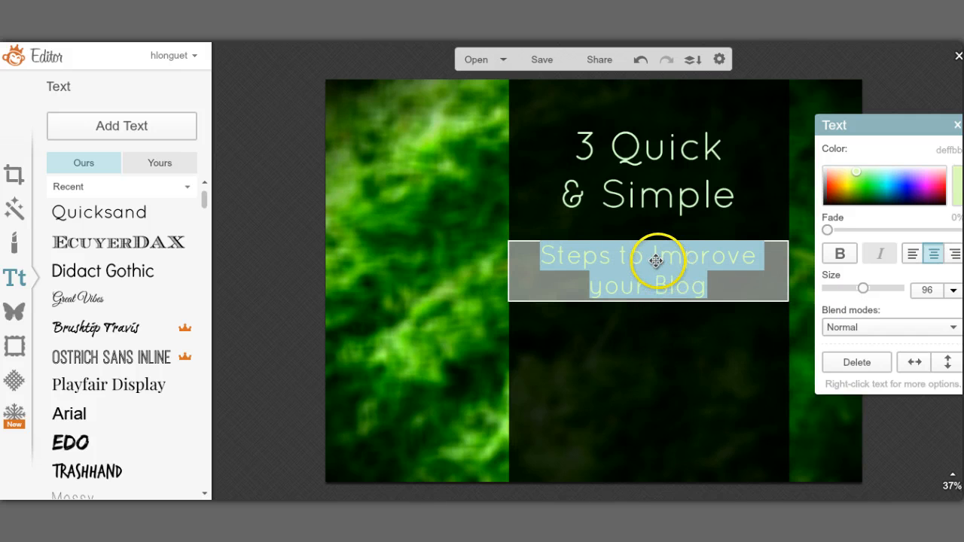
click(317, 188)
Step: Move the dark panel left and set the title font to EcuyerDAX
click(629, 149)
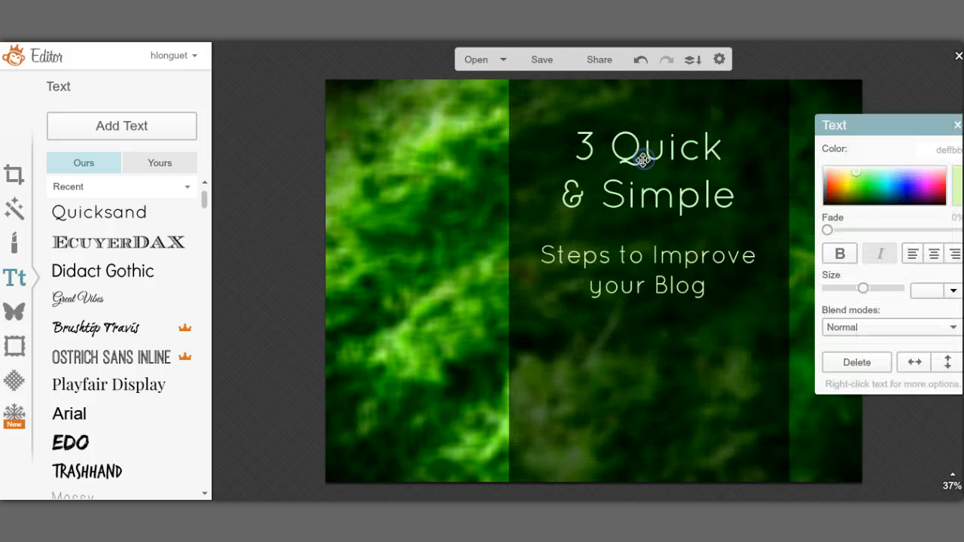
click(622, 148)
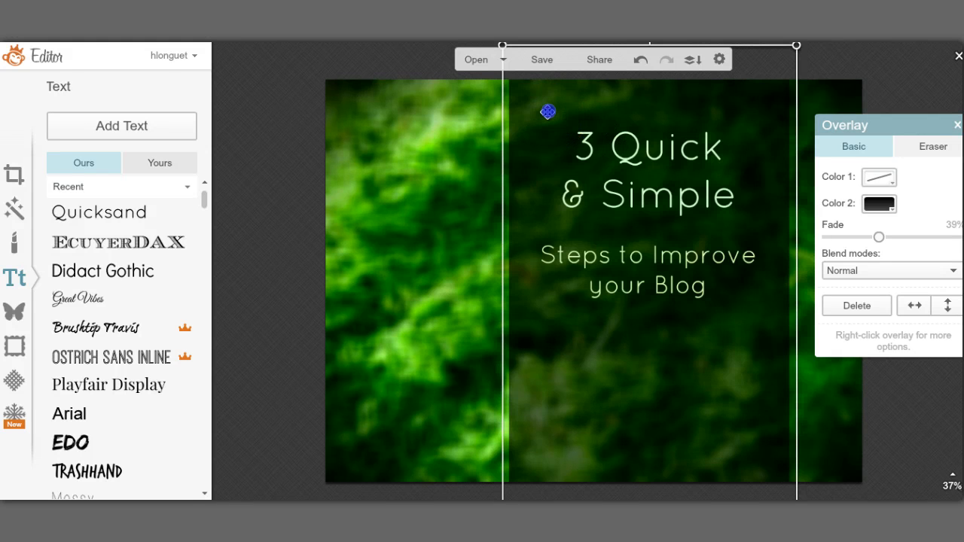
drag(548, 112, 404, 131)
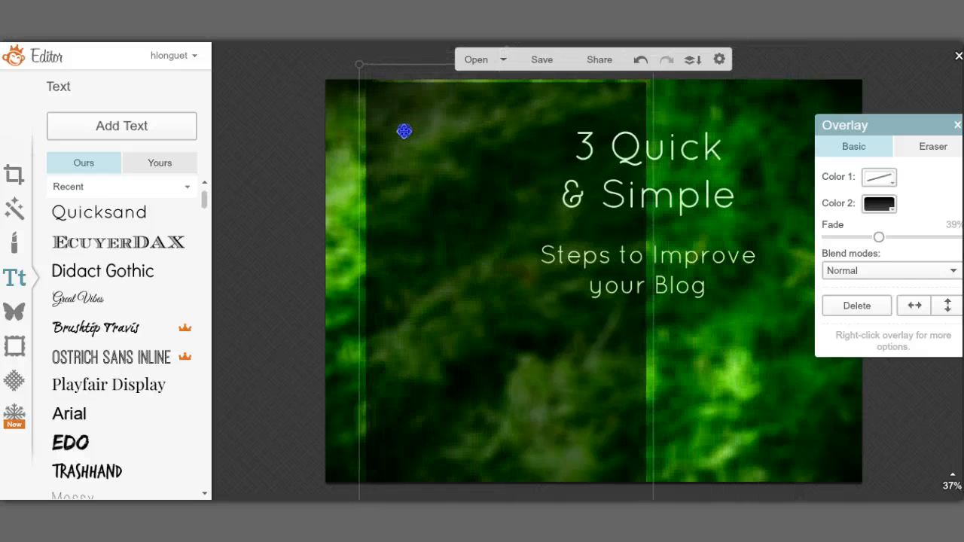
click(712, 164)
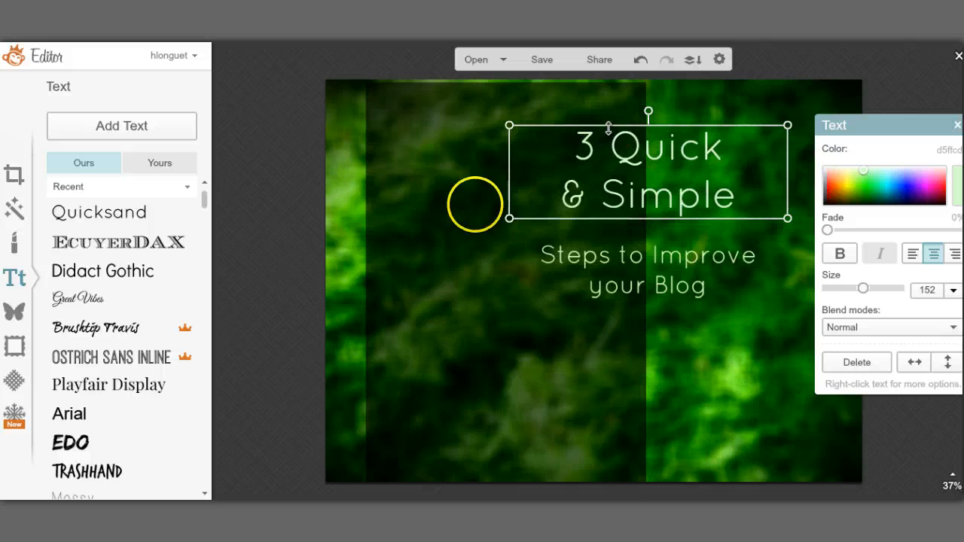
click(89, 243)
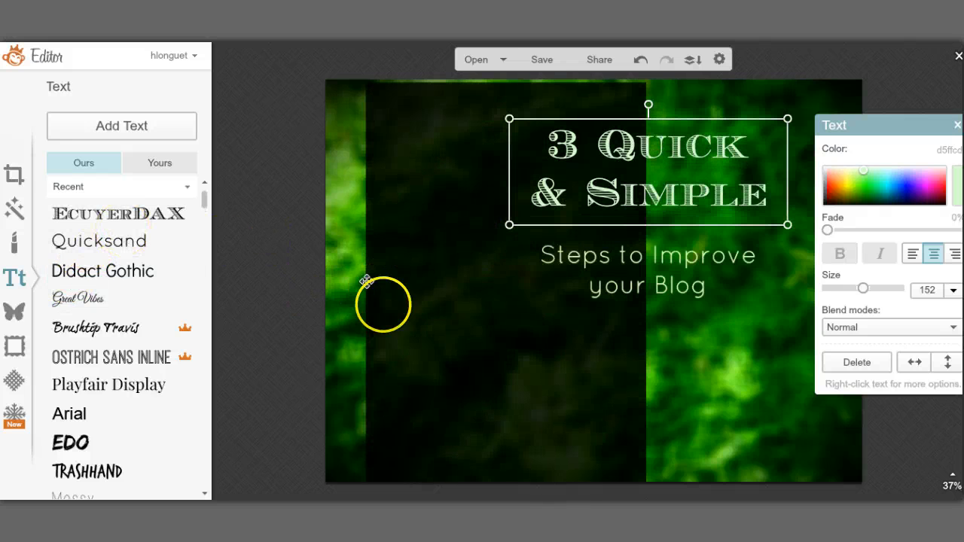
Step: Shift the dark panel right so it sits behind the title and subtitle
click(405, 323)
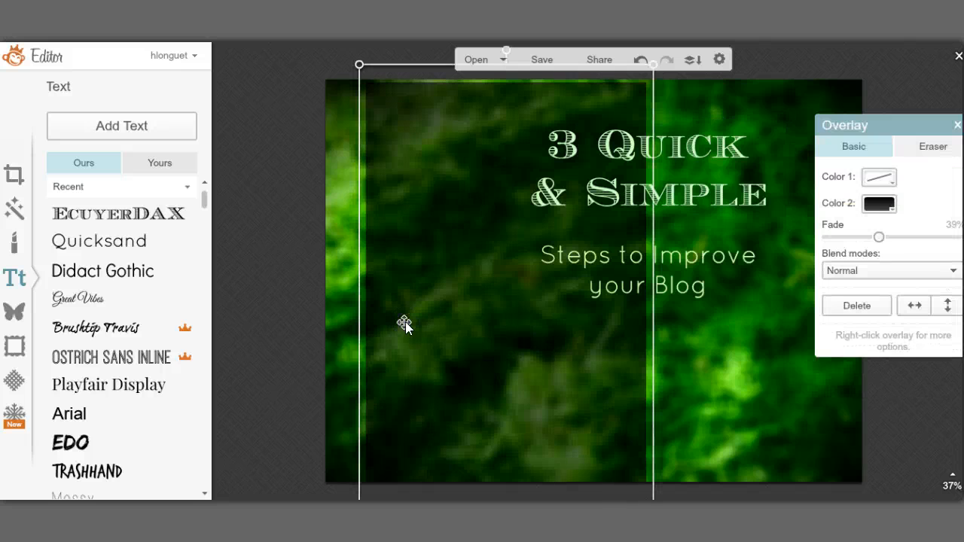
drag(405, 322, 565, 293)
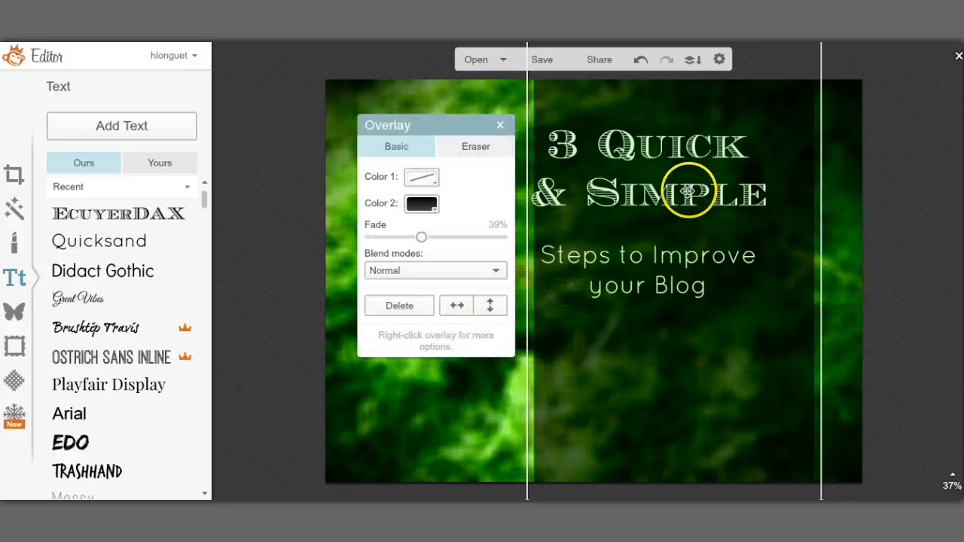
click(938, 284)
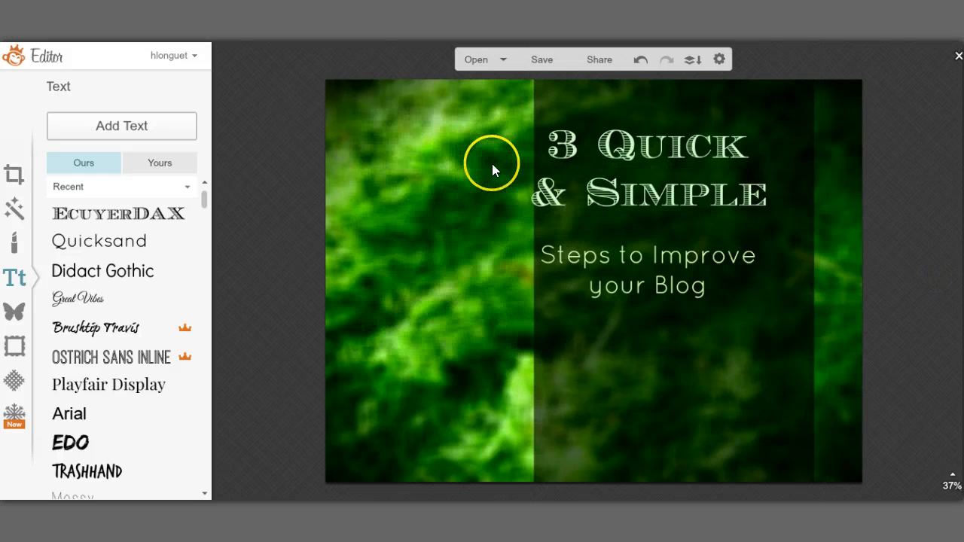
Step: Move the title right until it is centred over the dark panel
click(527, 187)
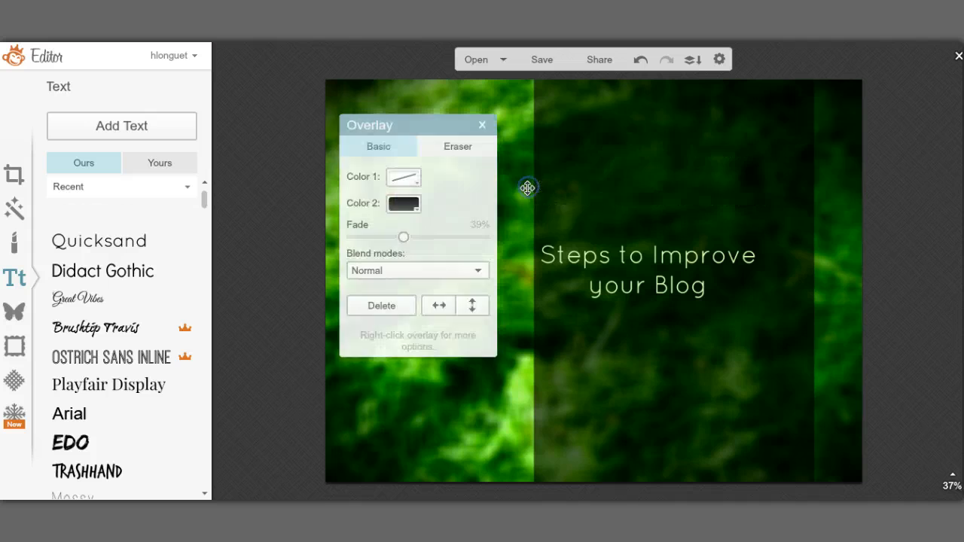
click(527, 188)
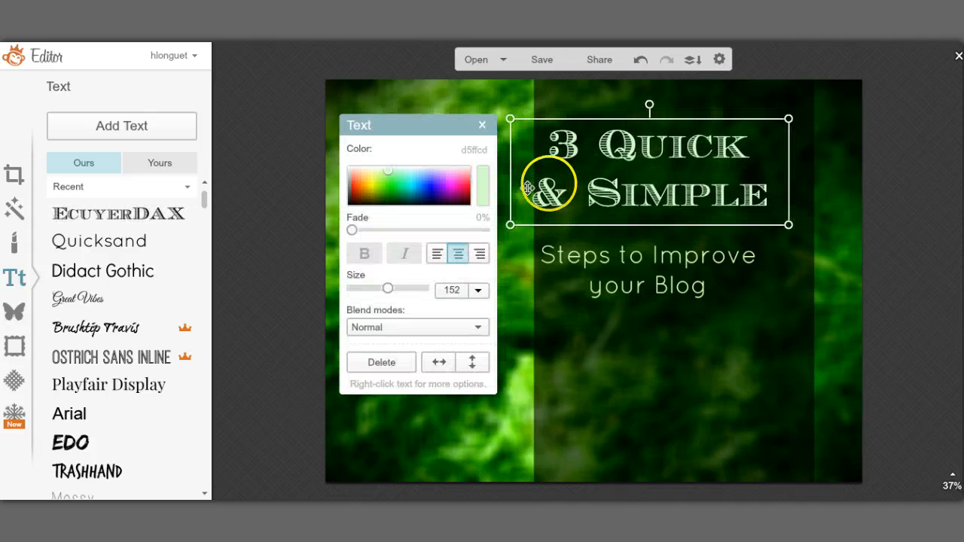
drag(527, 187, 535, 188)
key(Right)
key(Right)
key(Right)
key(Right)
key(Right)
key(Right)
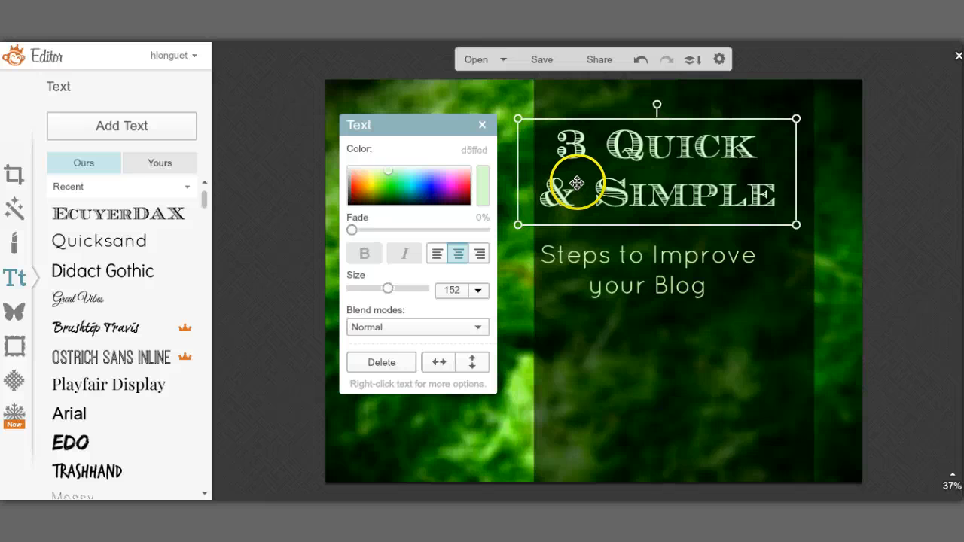
key(Right)
key(Right)
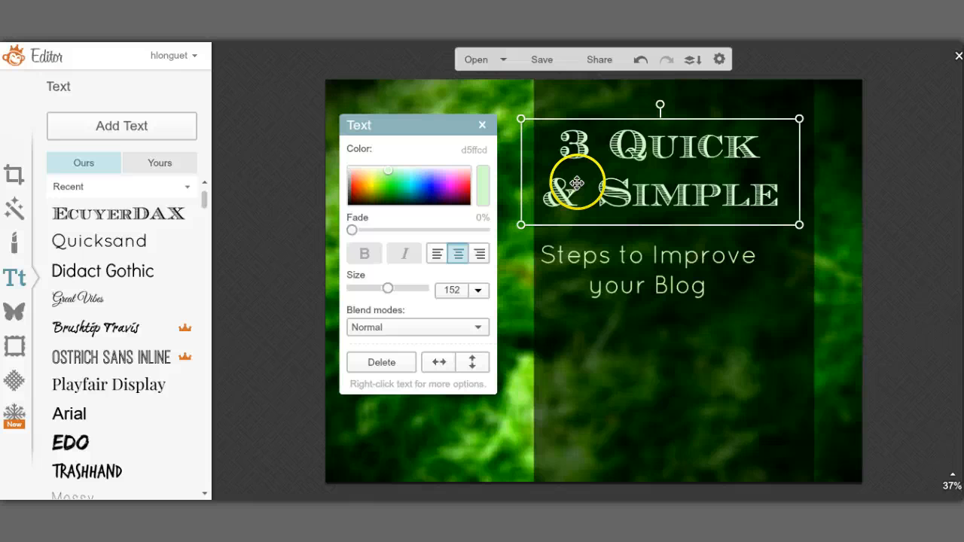
drag(563, 183, 577, 183)
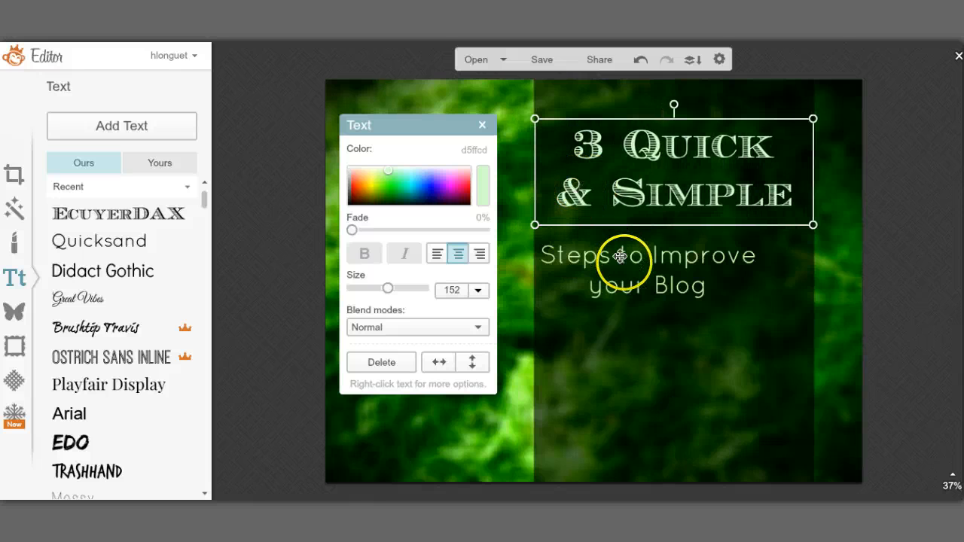
Step: Nudge the 'Steps to Improve your Blog' subtitle right to centre it beneath the title
click(528, 257)
key(Right)
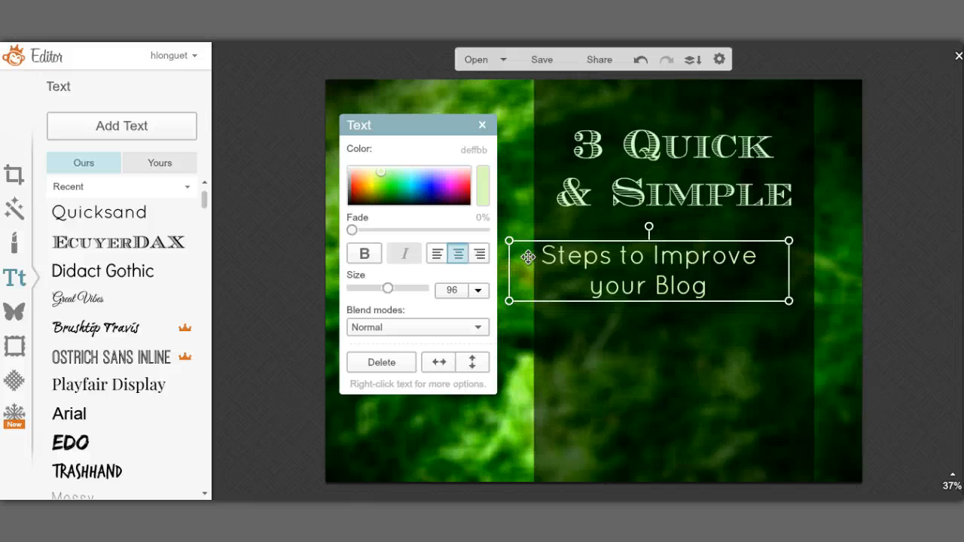
key(shift+Right)
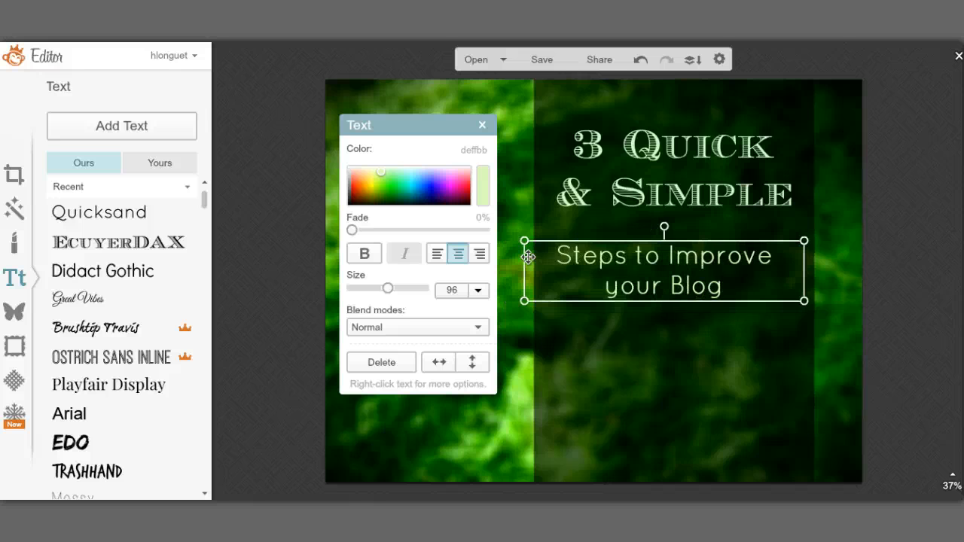
key(Right)
key(Right)
key(Right)
key(Right)
key(Right)
key(Right)
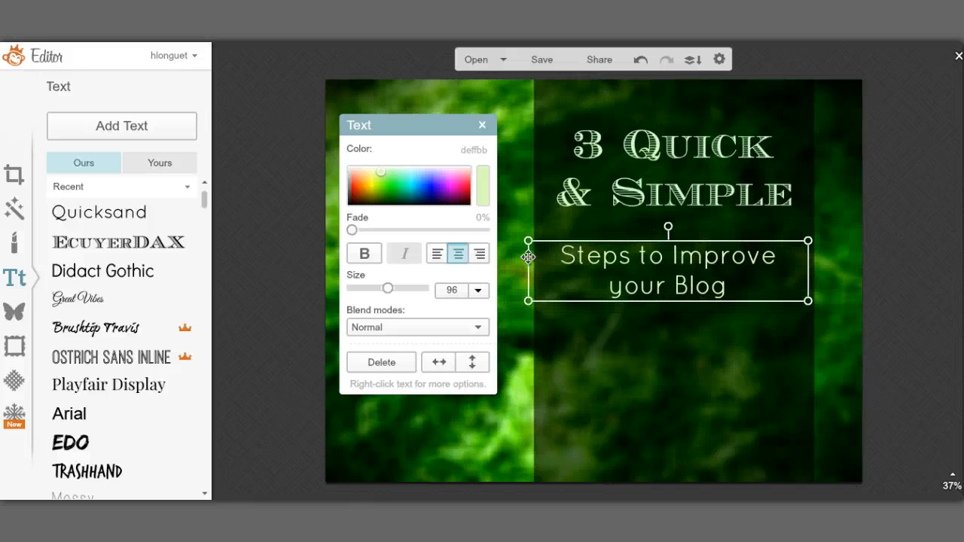
key(Right)
key(Right)
key(Right)
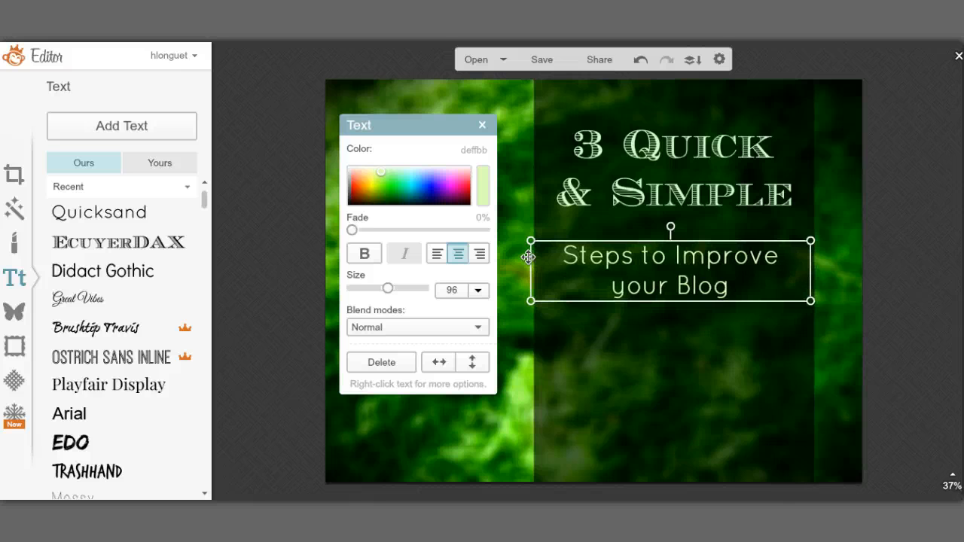
key(Right)
key(Right)
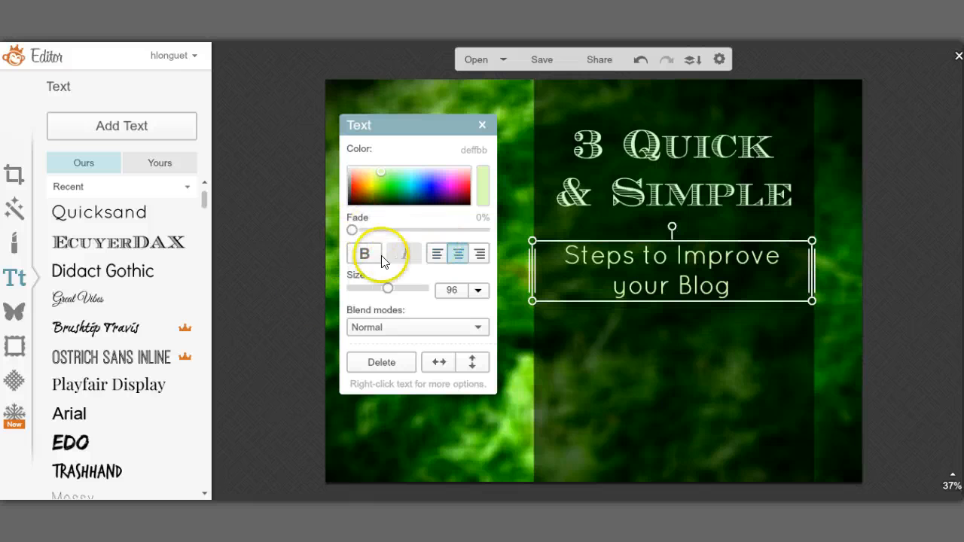
click(285, 268)
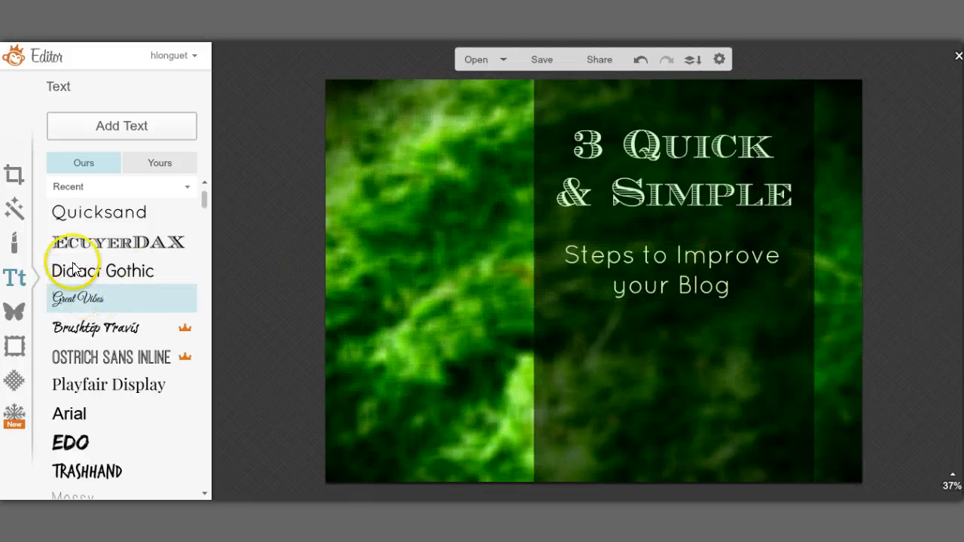
click(104, 127)
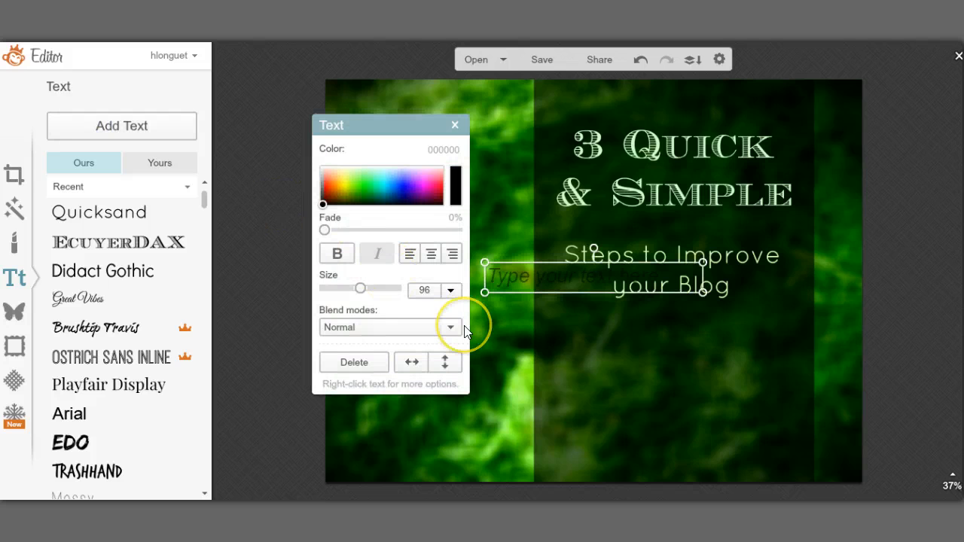
click(521, 278)
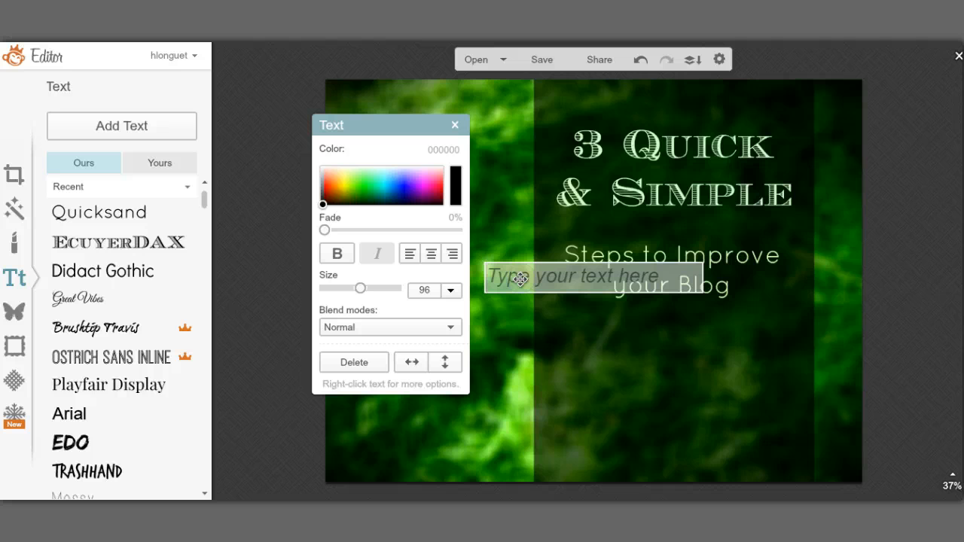
text(http://novel)
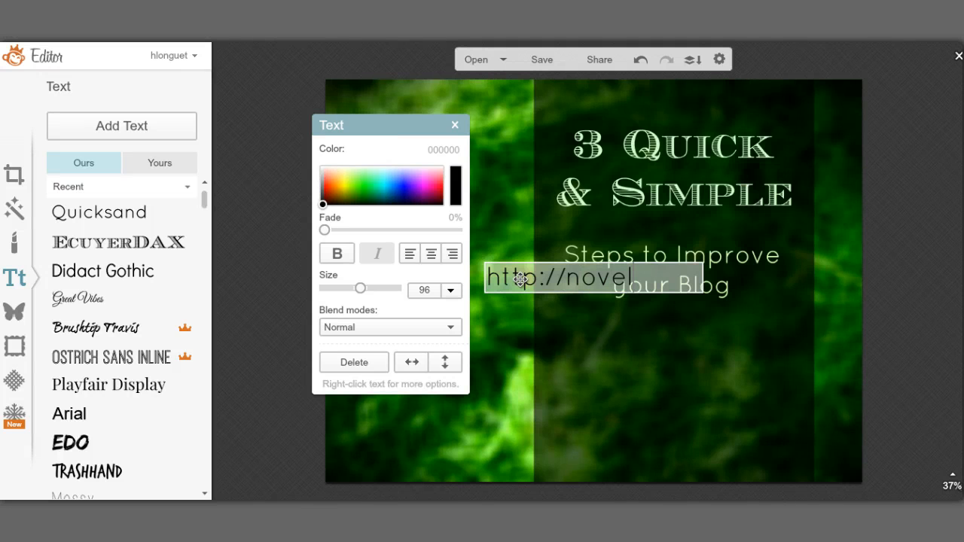
text(experience)
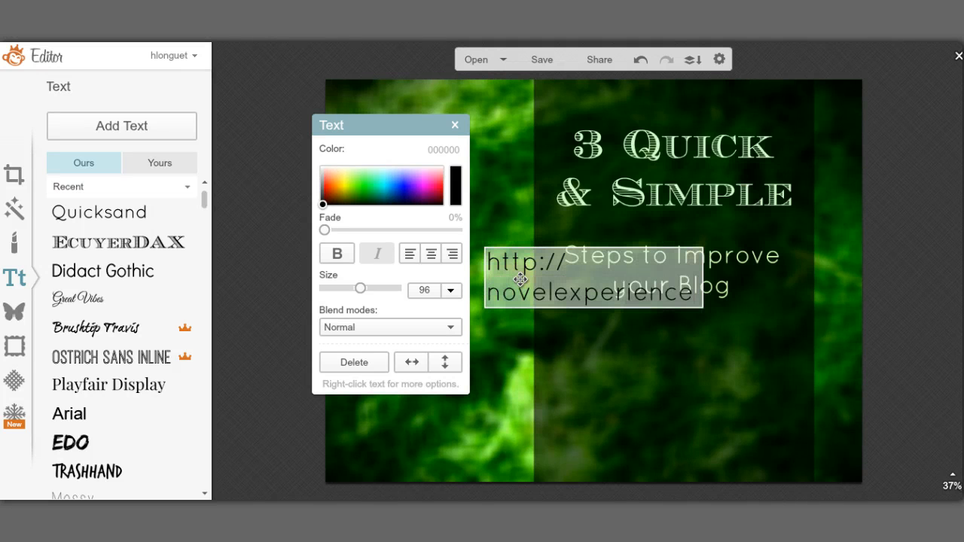
text(.info)
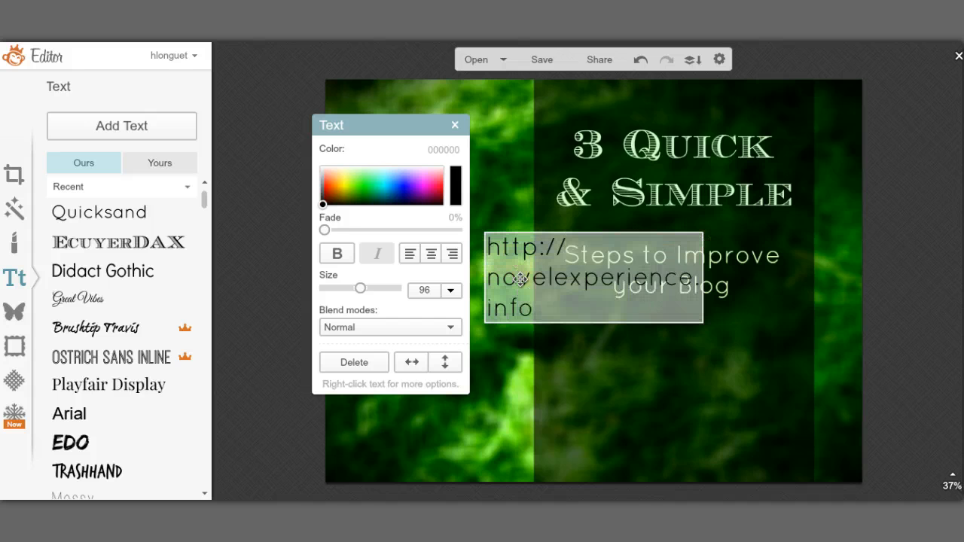
click(507, 224)
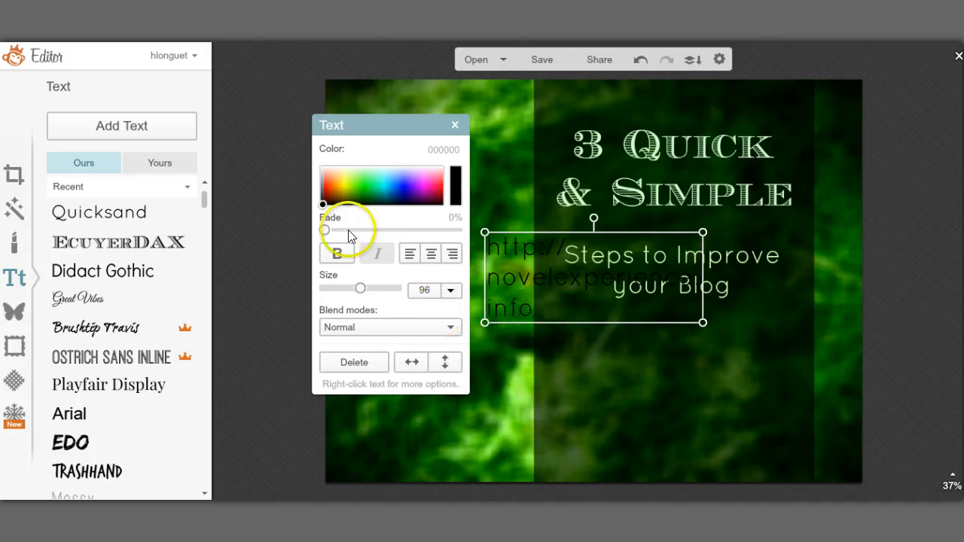
Step: Shrink the URL to size 27, make it pale green, and place it at the panel's bottom
drag(361, 291, 326, 294)
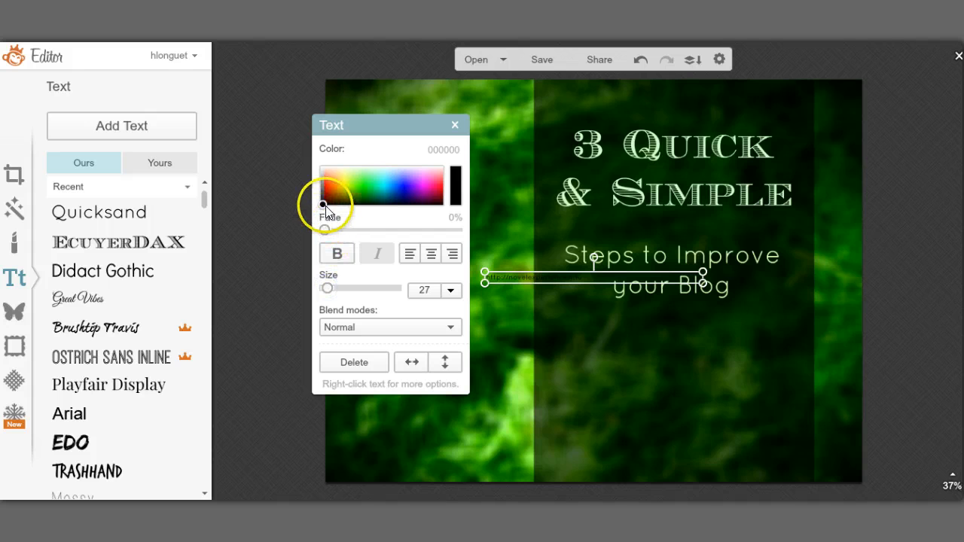
drag(324, 203, 322, 160)
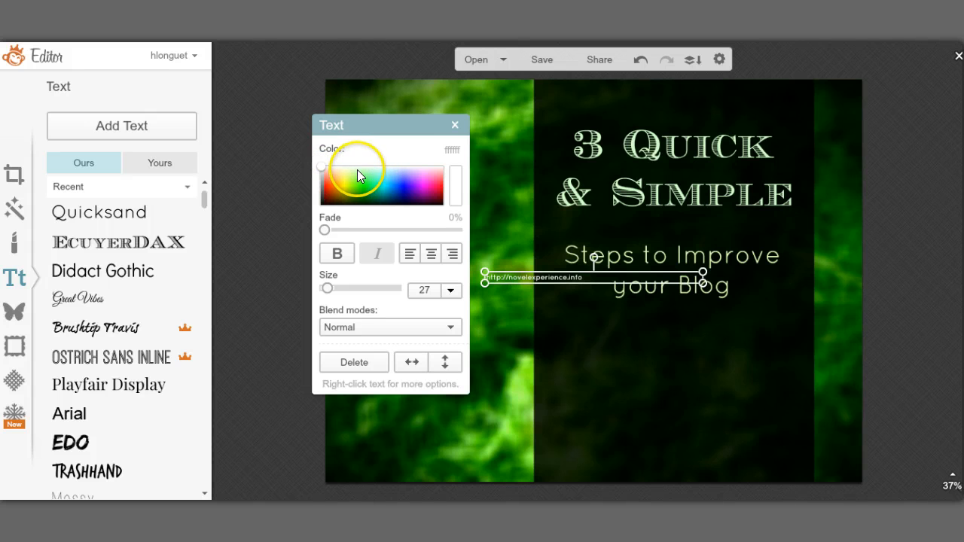
click(357, 170)
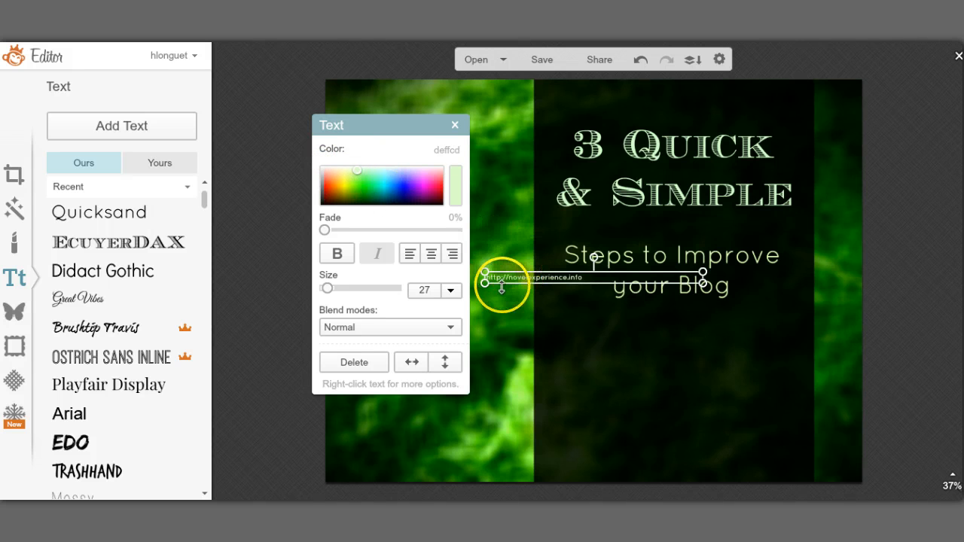
drag(511, 278, 559, 454)
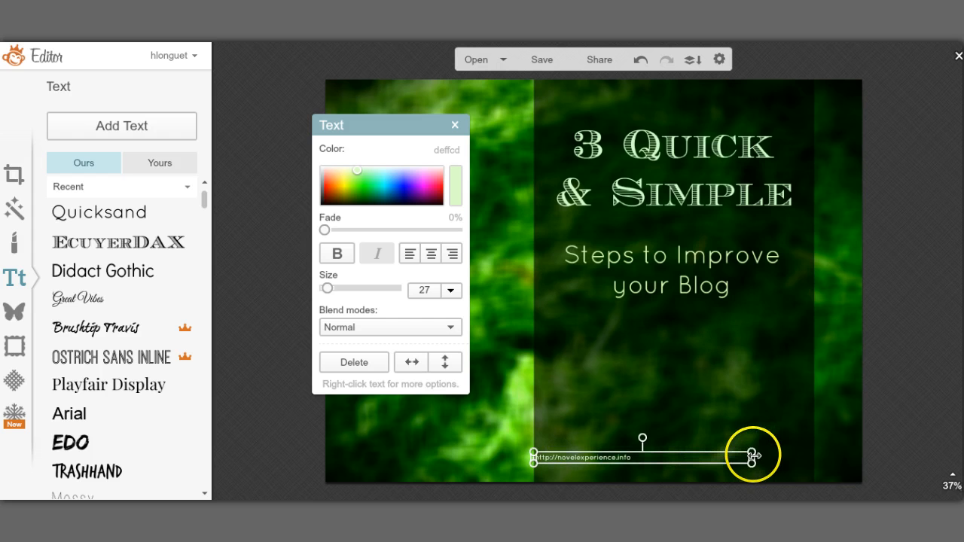
Step: Stretch the URL box across the dark panel and centre-align the address
drag(751, 456, 813, 452)
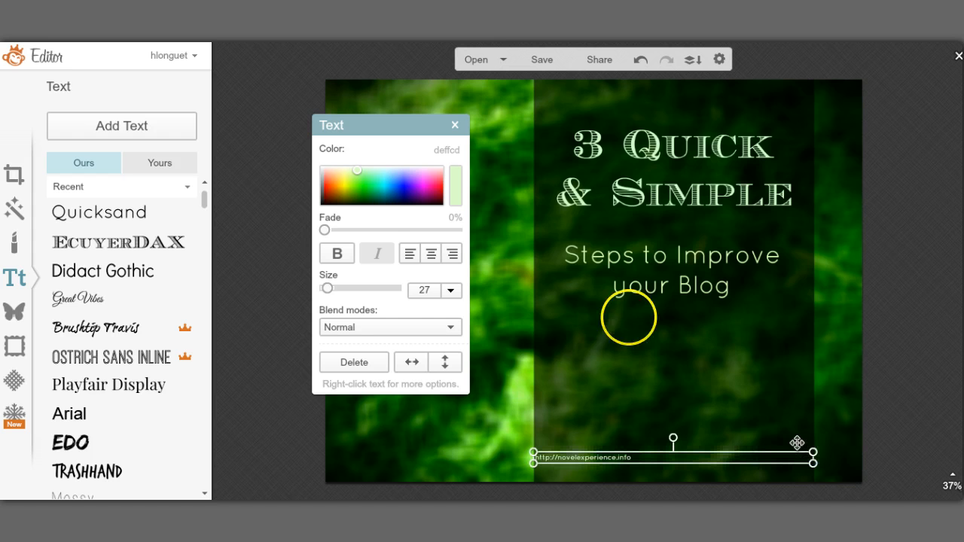
click(427, 254)
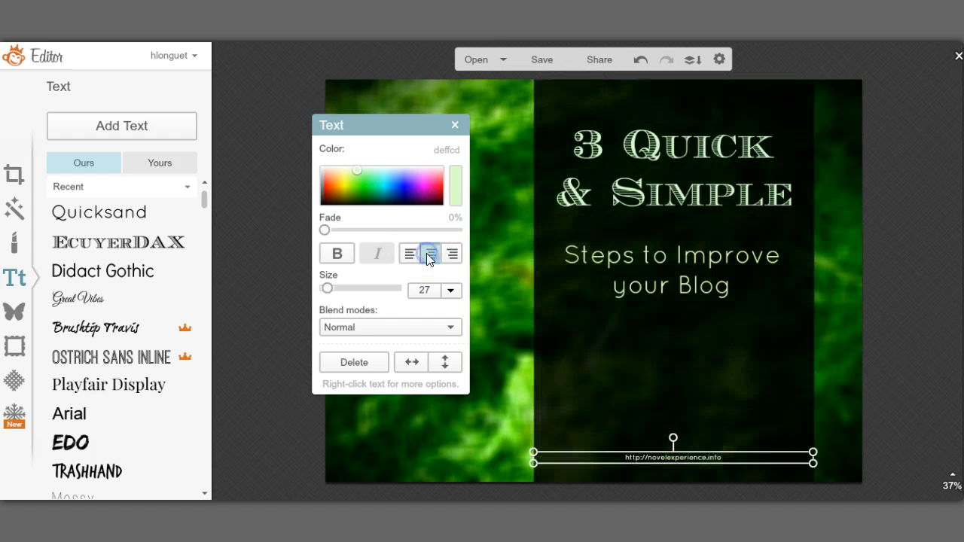
click(308, 384)
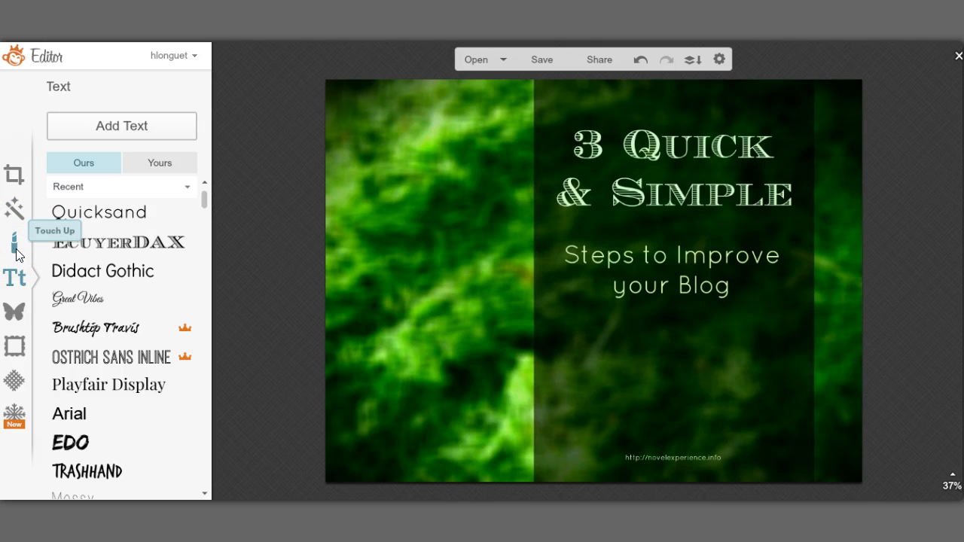
Step: Add the green pushpin from the Overlays Pushpins collection beside the subtitle
click(15, 312)
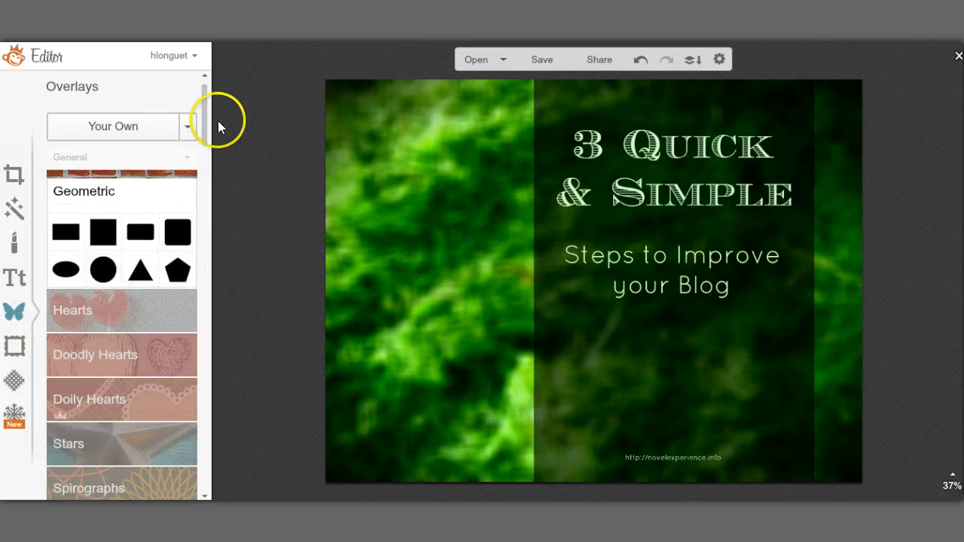
drag(205, 121, 210, 169)
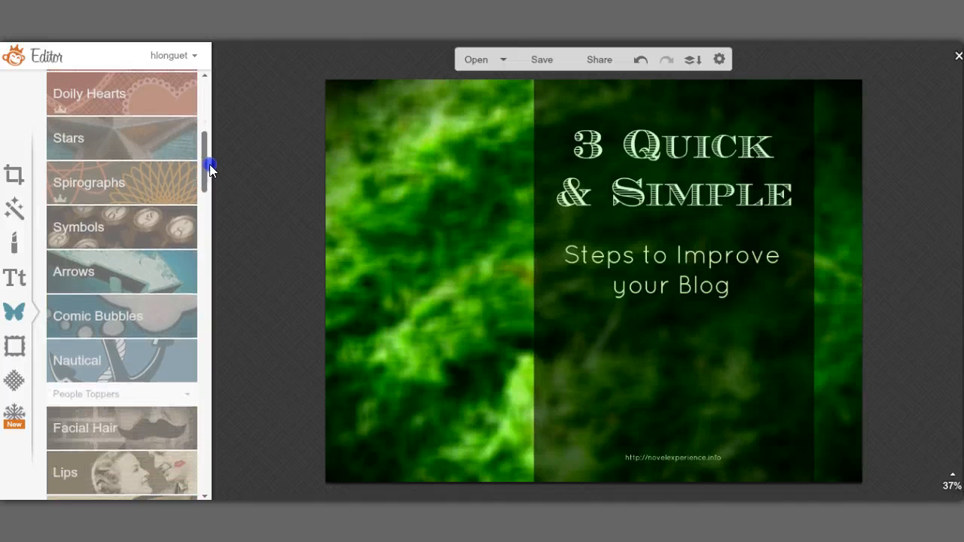
click(121, 217)
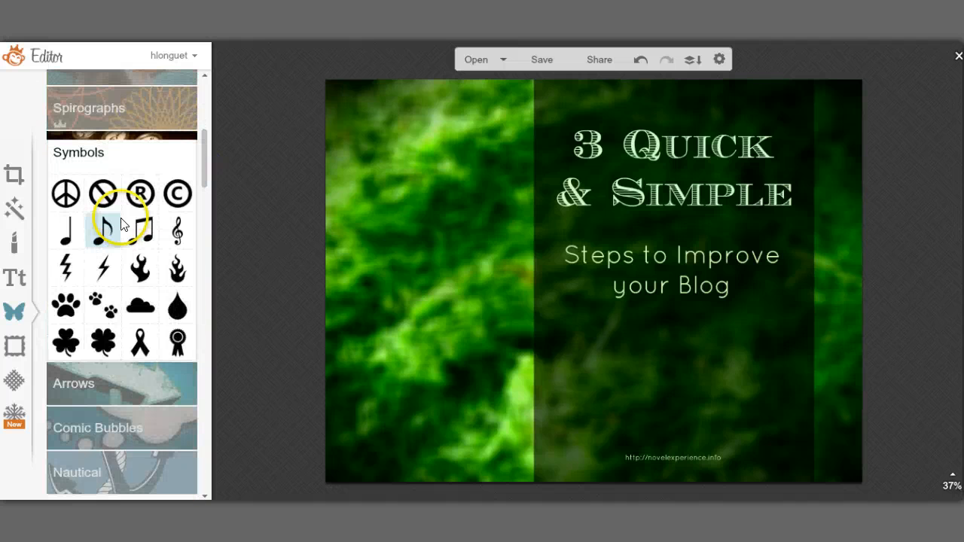
mouse_move(204, 158)
mouse_down()
mouse_move(205, 189)
mouse_move(204, 144)
mouse_move(211, 363)
mouse_up()
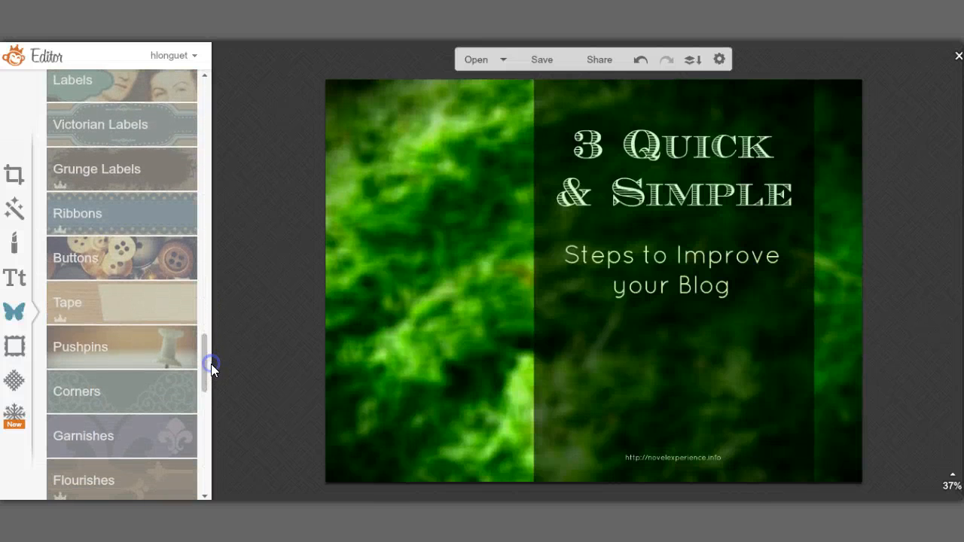
click(107, 347)
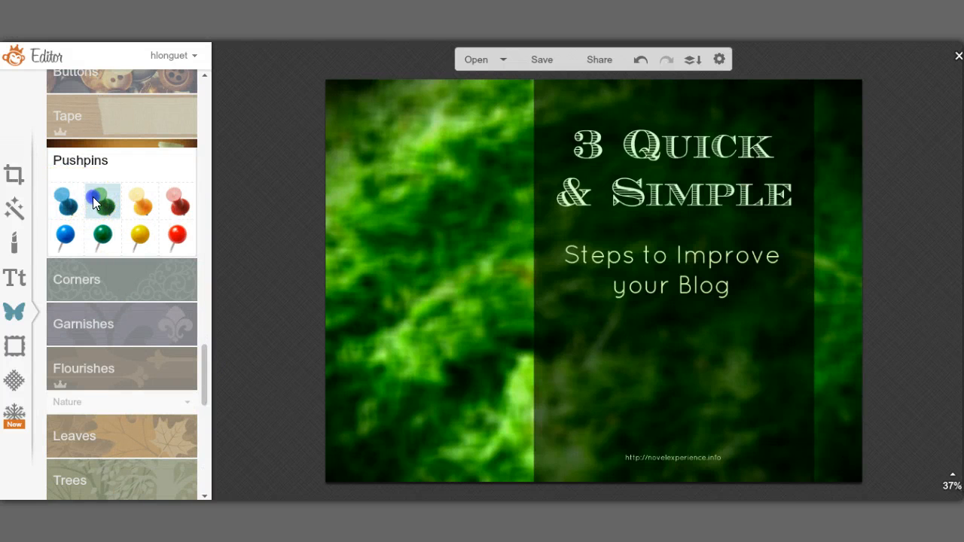
click(93, 197)
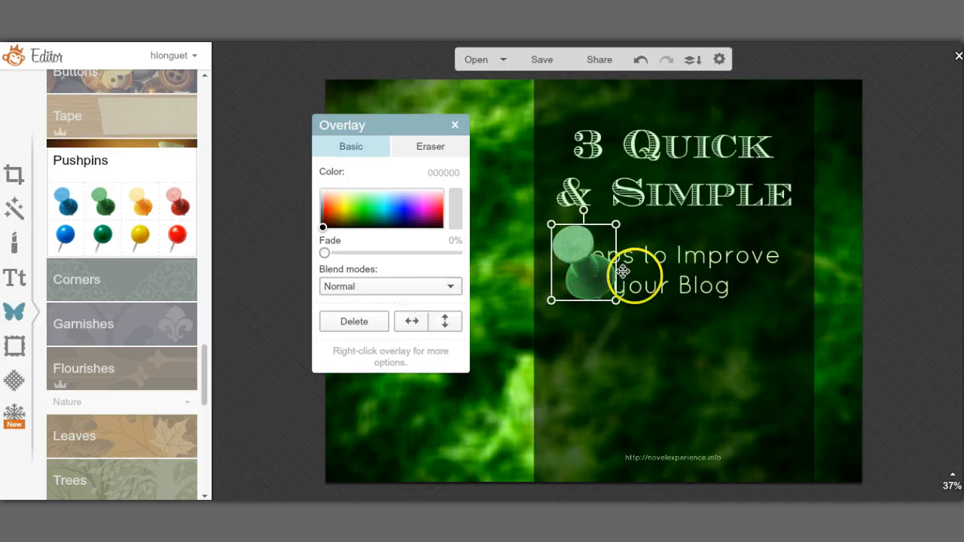
Step: Shrink the pushpin above '3 Quick', duplicate it, and place the copy at the top right
drag(622, 271, 578, 131)
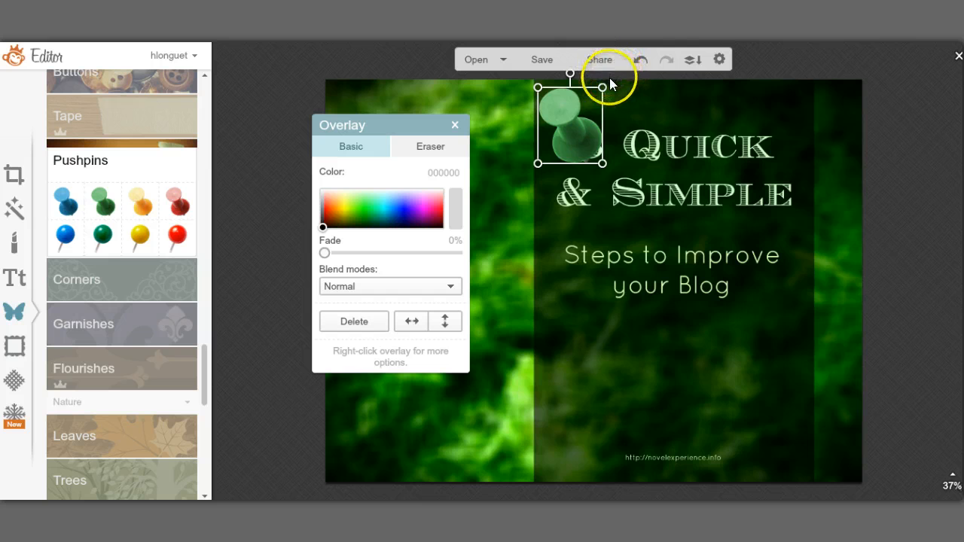
drag(603, 87, 548, 97)
right_click(548, 97)
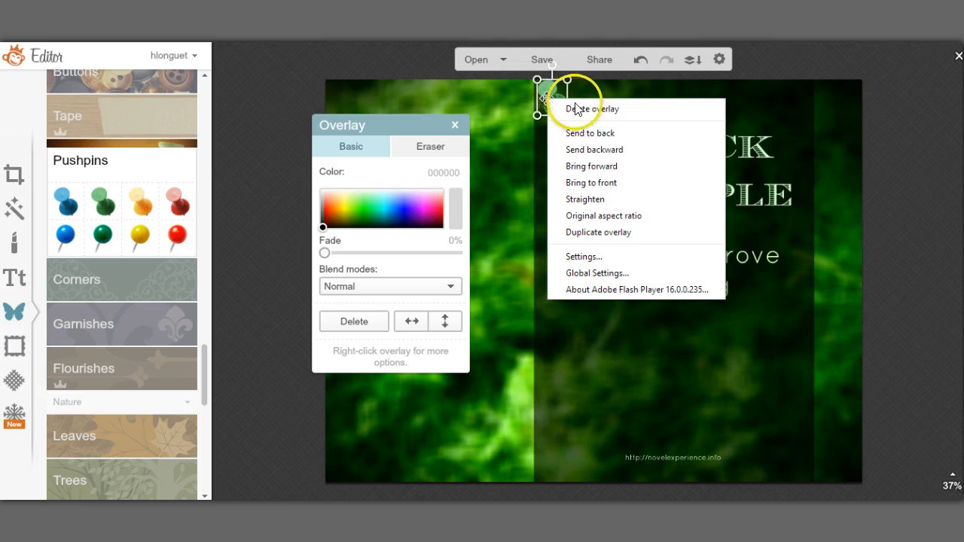
click(594, 233)
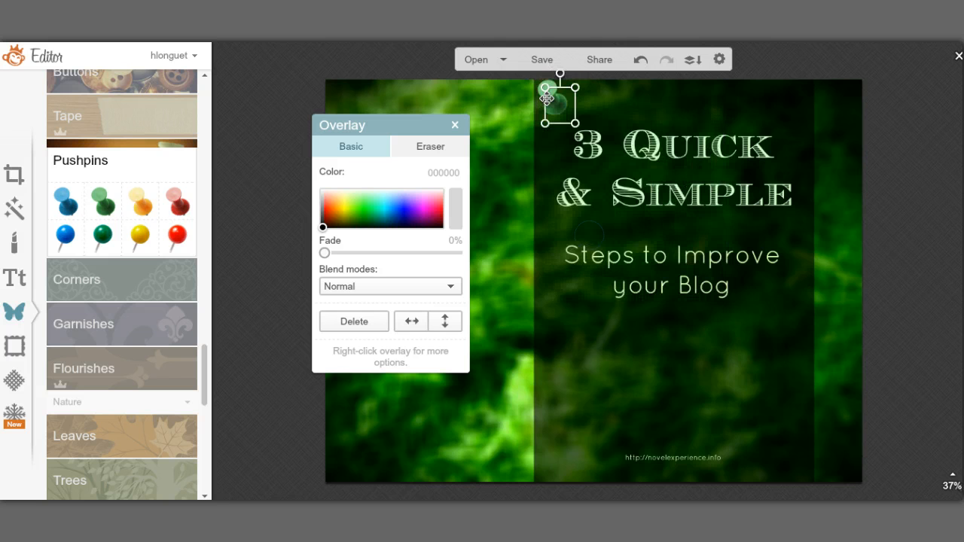
drag(603, 223, 796, 115)
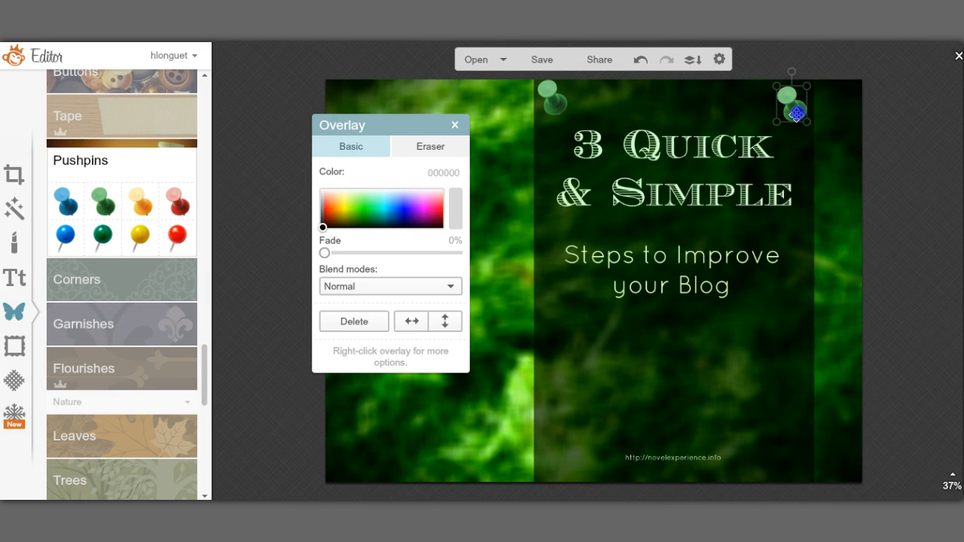
Step: Stack the right pin onto the left one and delete the pushpins
click(902, 154)
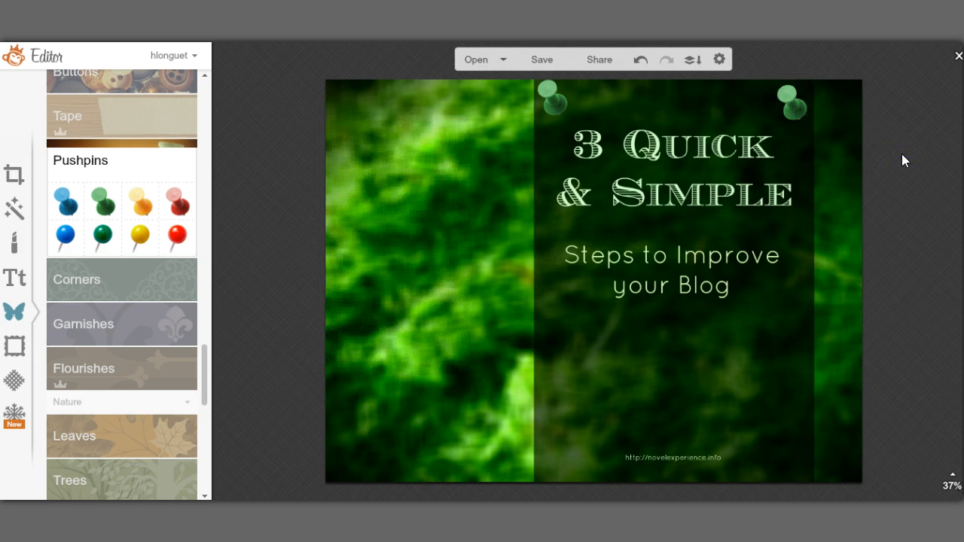
click(785, 98)
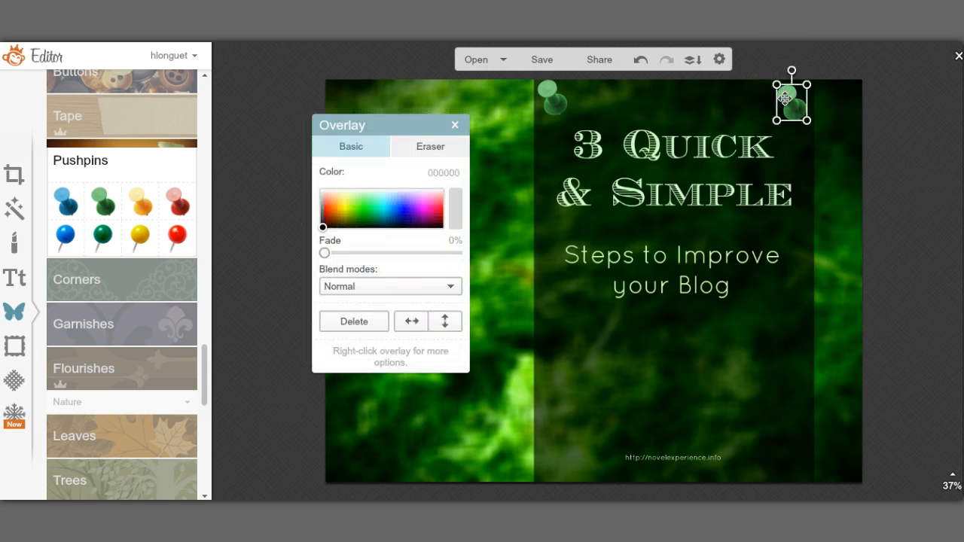
drag(785, 98, 547, 93)
key(Delete)
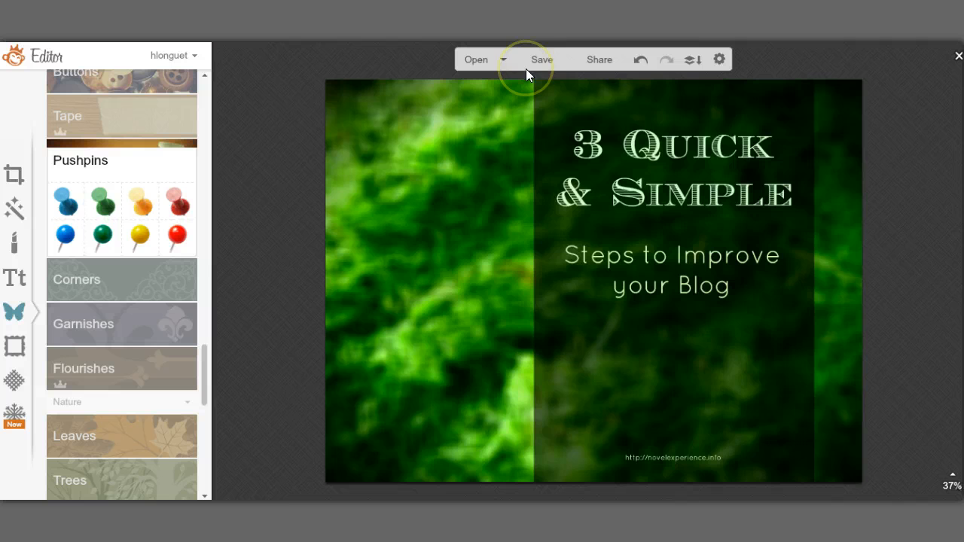
Step: Start saving the image with jpg kept as the file format
click(539, 46)
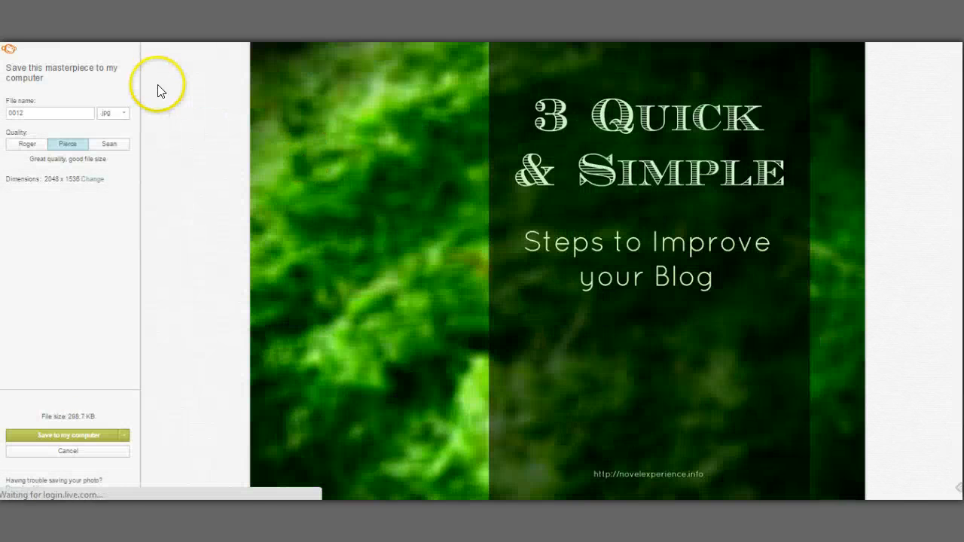
click(125, 114)
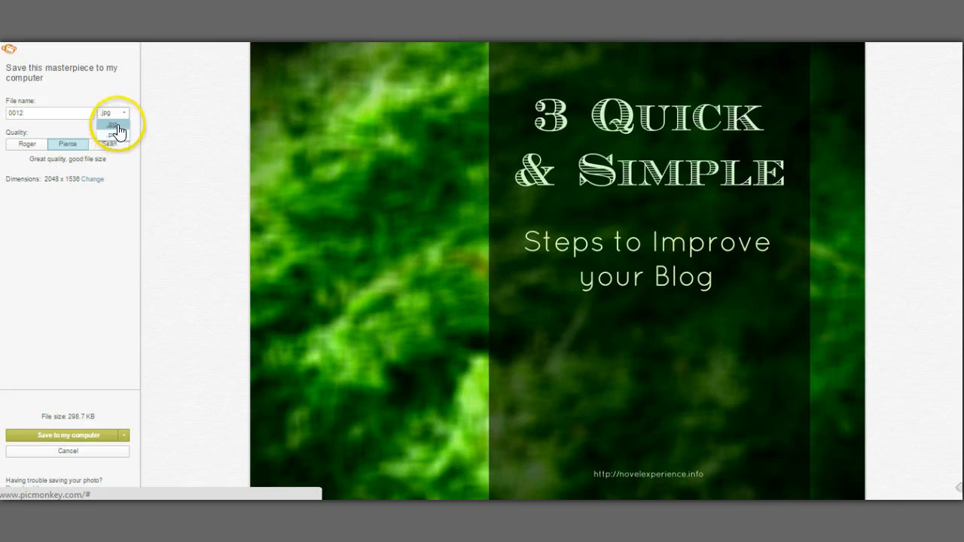
click(116, 125)
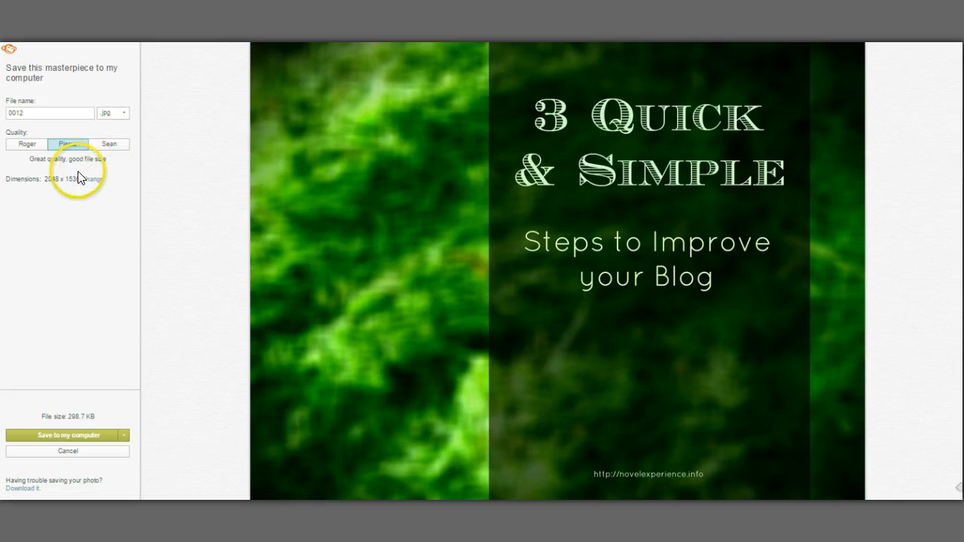
Step: Compare Roger, Pierce and Sean quality, settle on Pierce (288.7 KB), and export to the computer
click(27, 145)
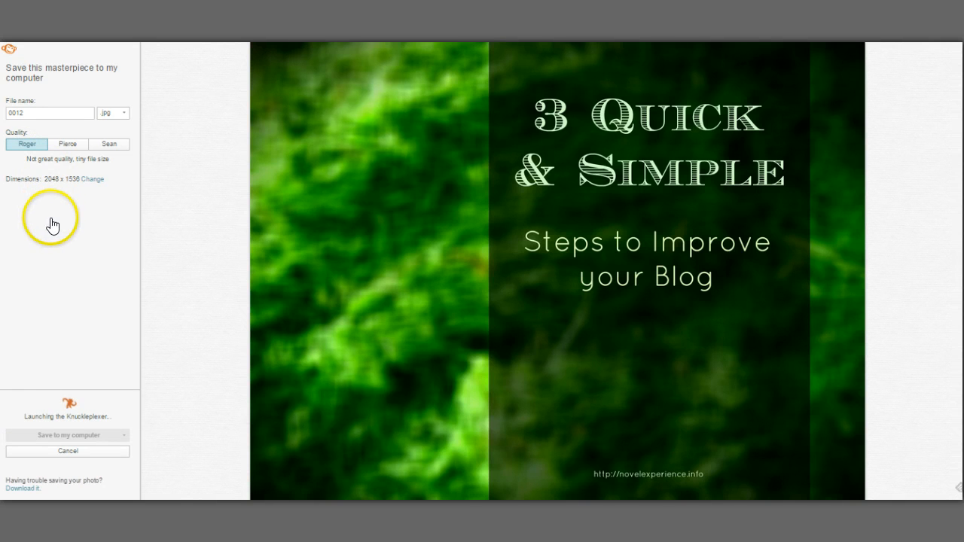
click(66, 145)
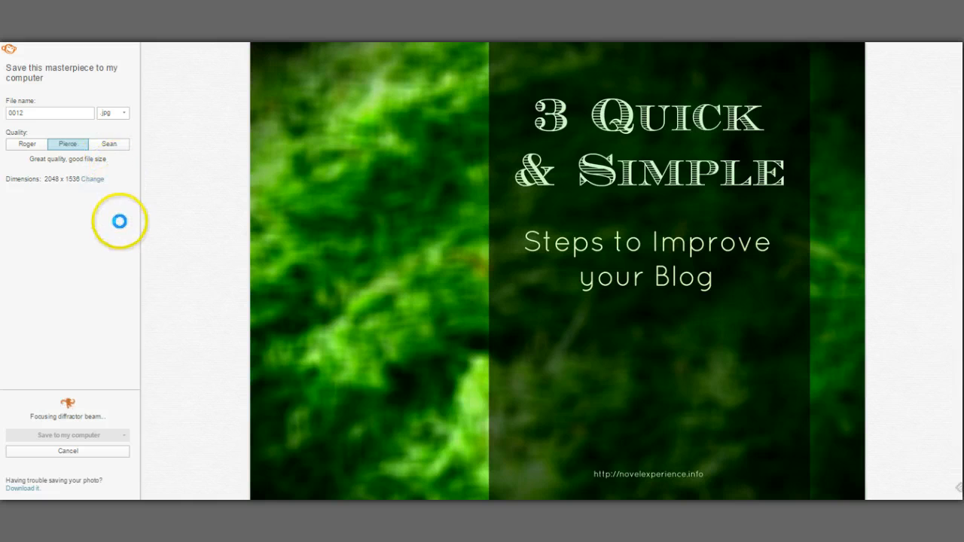
click(117, 145)
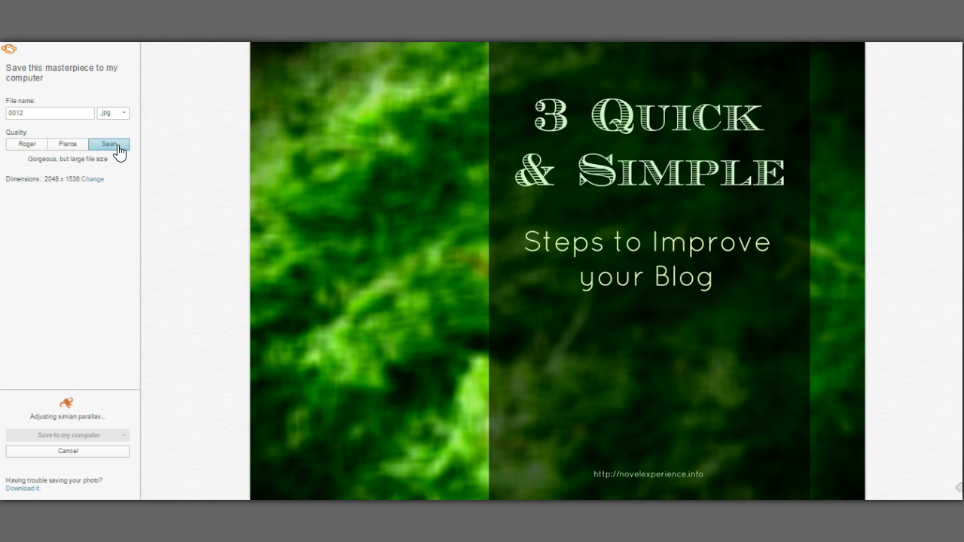
click(93, 204)
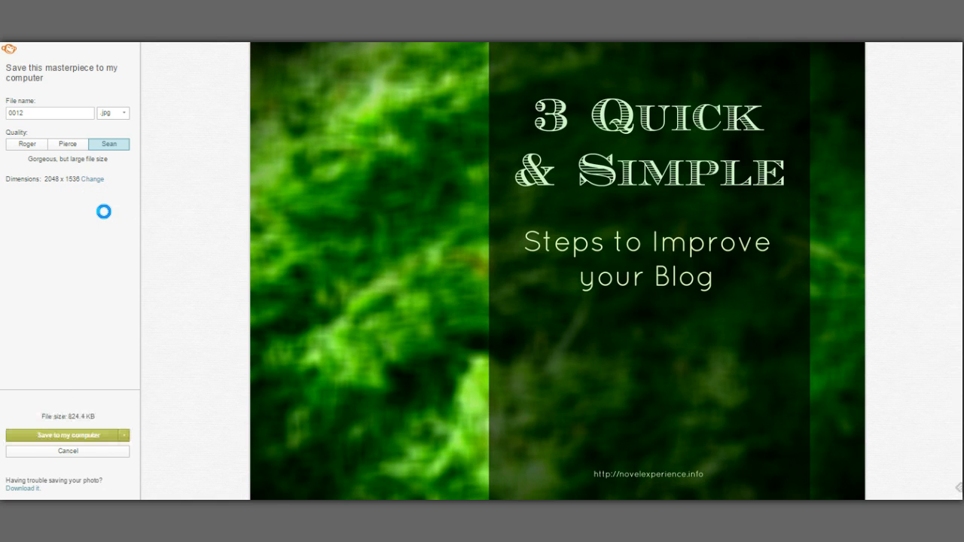
click(68, 144)
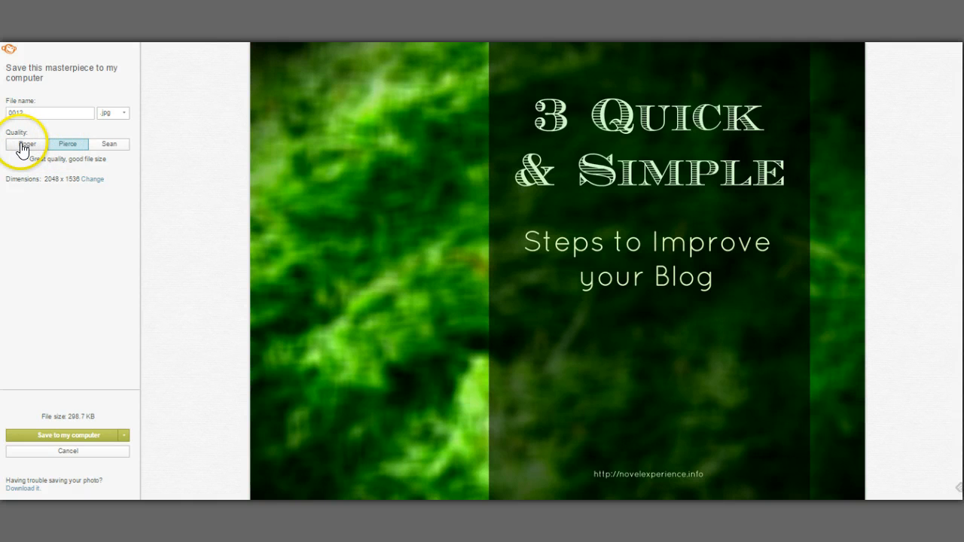
click(63, 147)
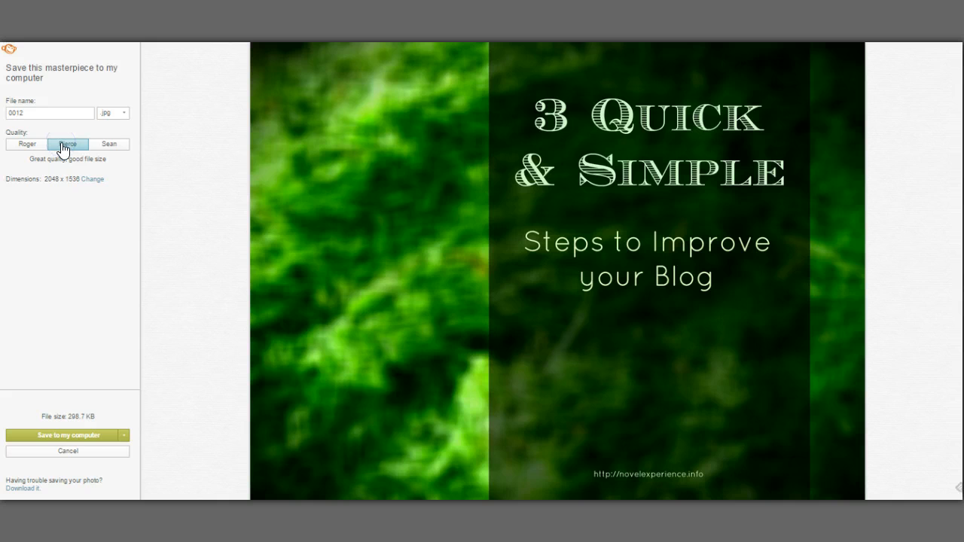
click(62, 437)
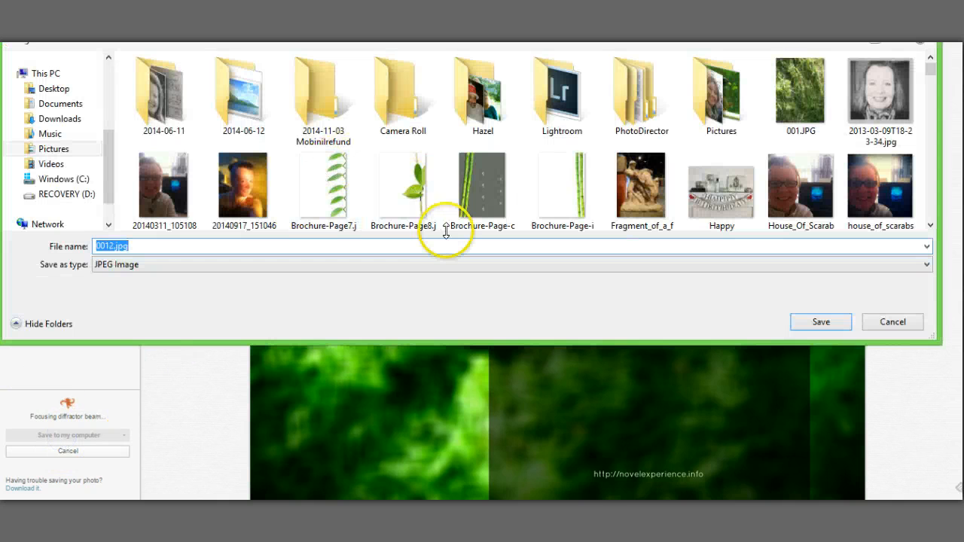
Step: Save the image into Pictures as the JPEG file 0012Final.JPG
click(816, 104)
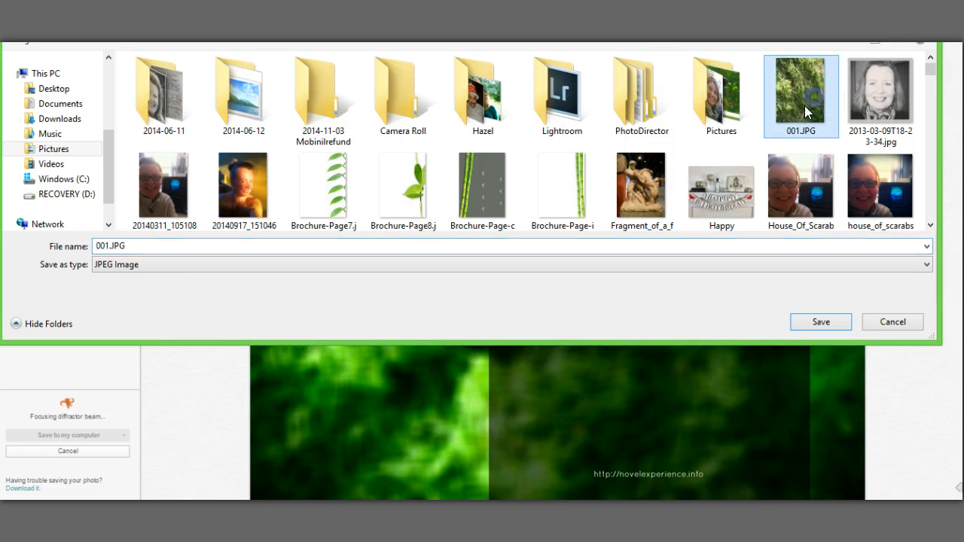
click(110, 246)
click(108, 246)
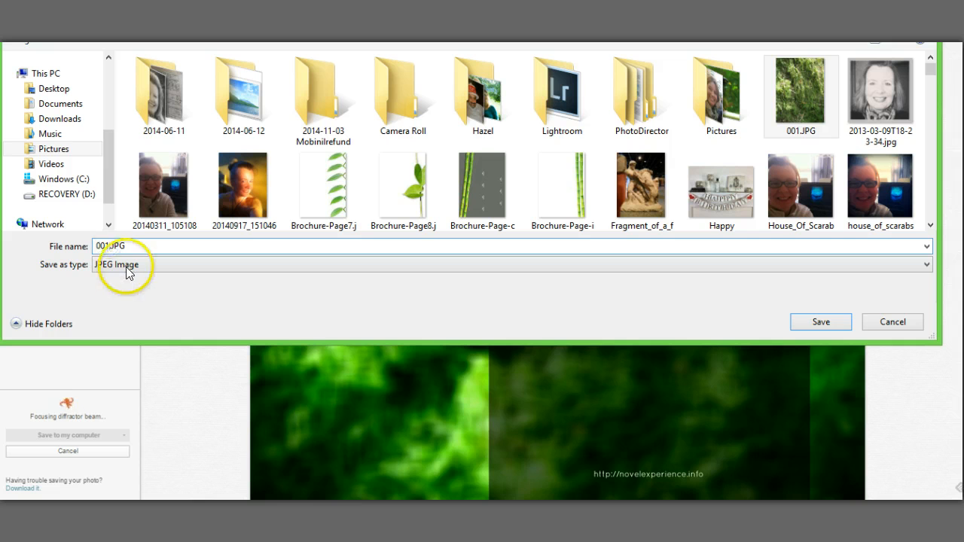
text(2)
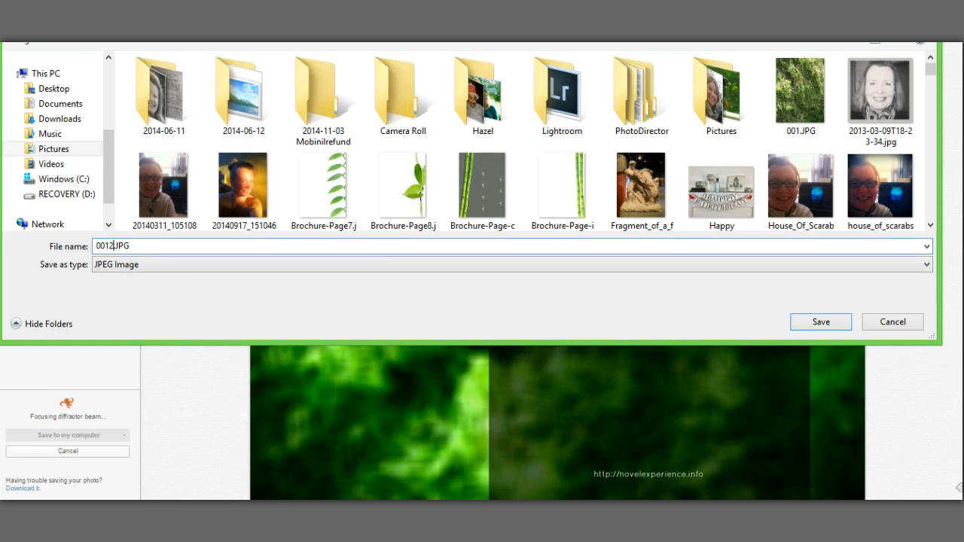
text(Final)
click(818, 323)
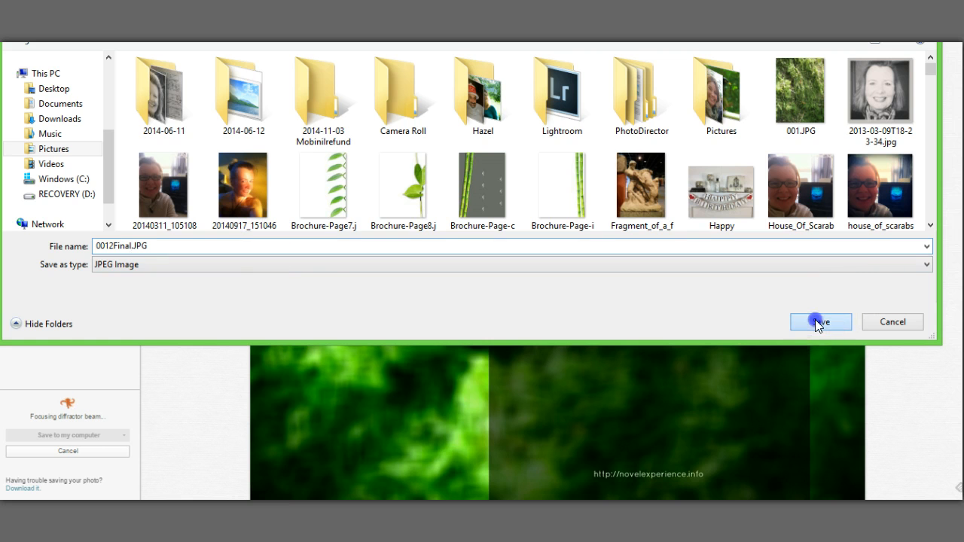